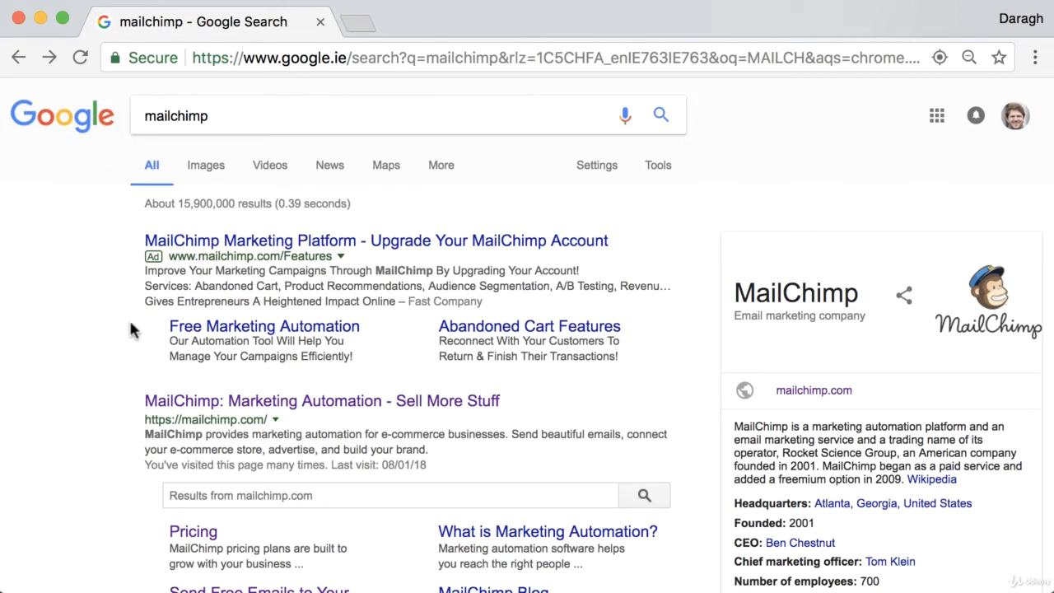
Open the official mailchimp.com site from the search results, continue to its homepage and log in to the account.
scroll(125, 379, down, 3)
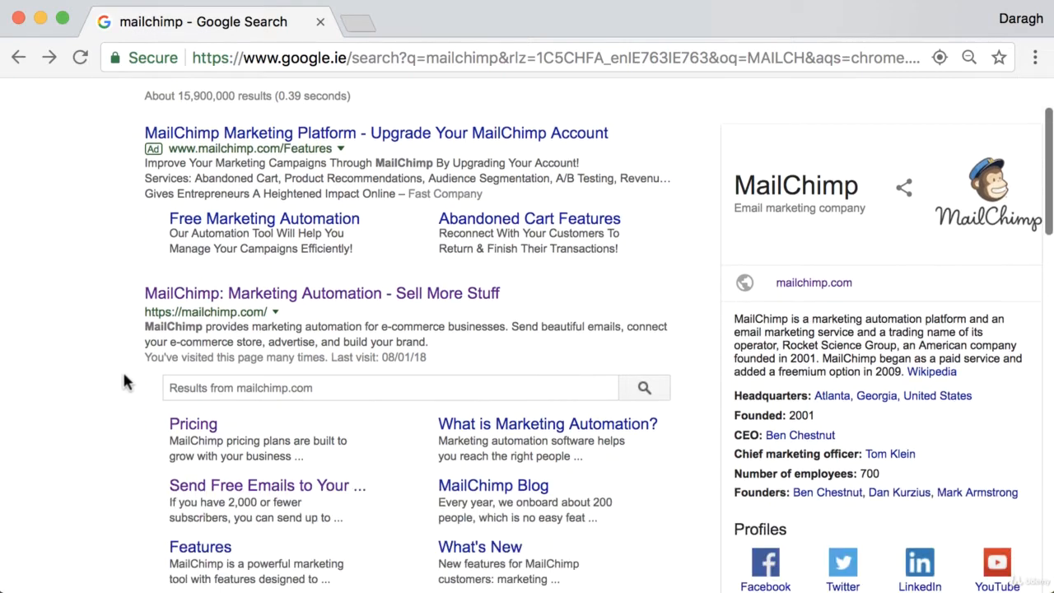
scroll(145, 299, up, 3)
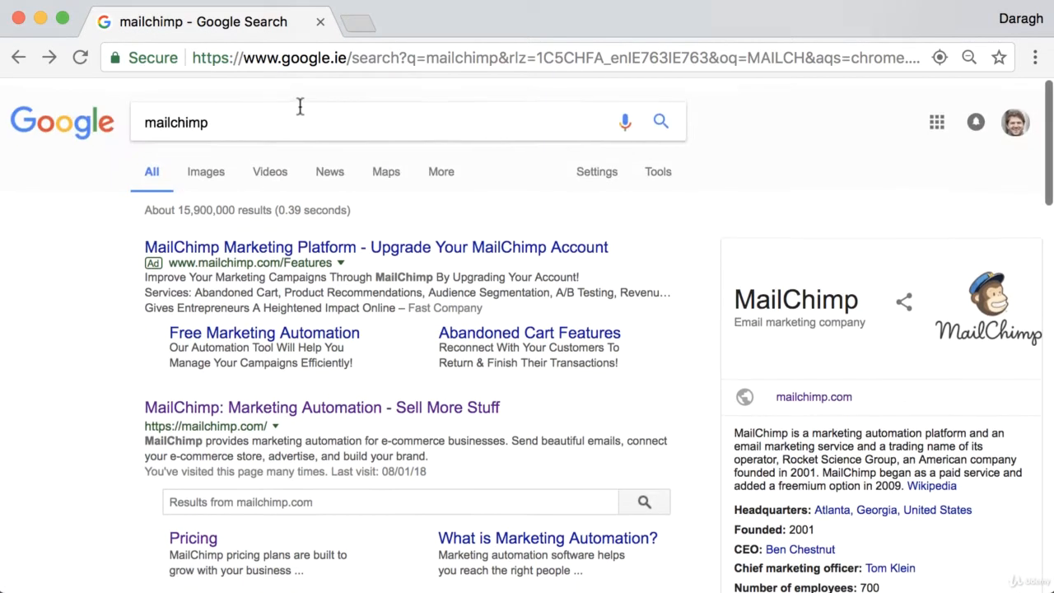
scroll(99, 348, down, 1)
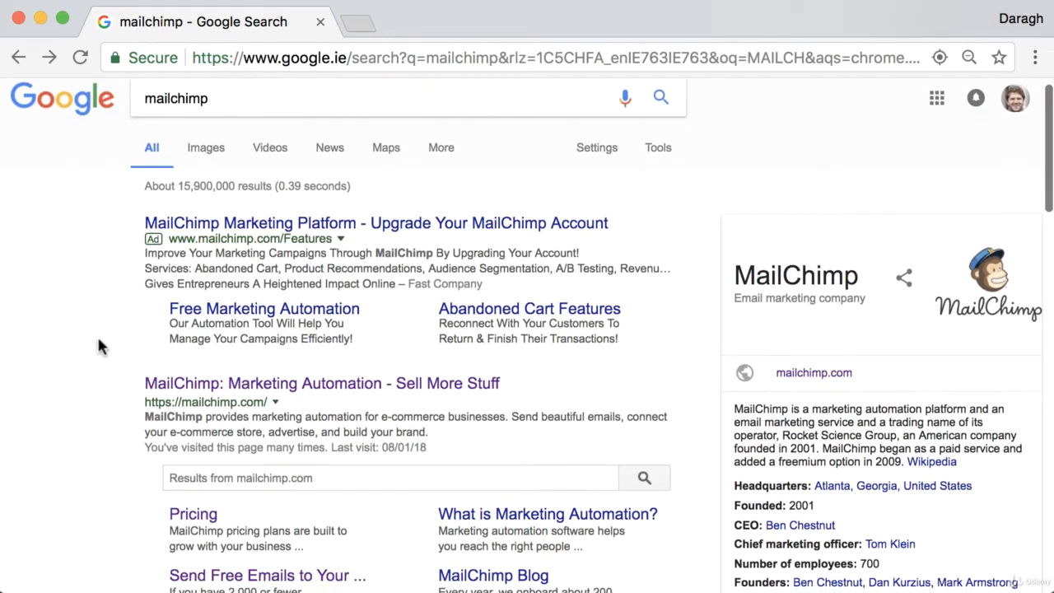
click(237, 375)
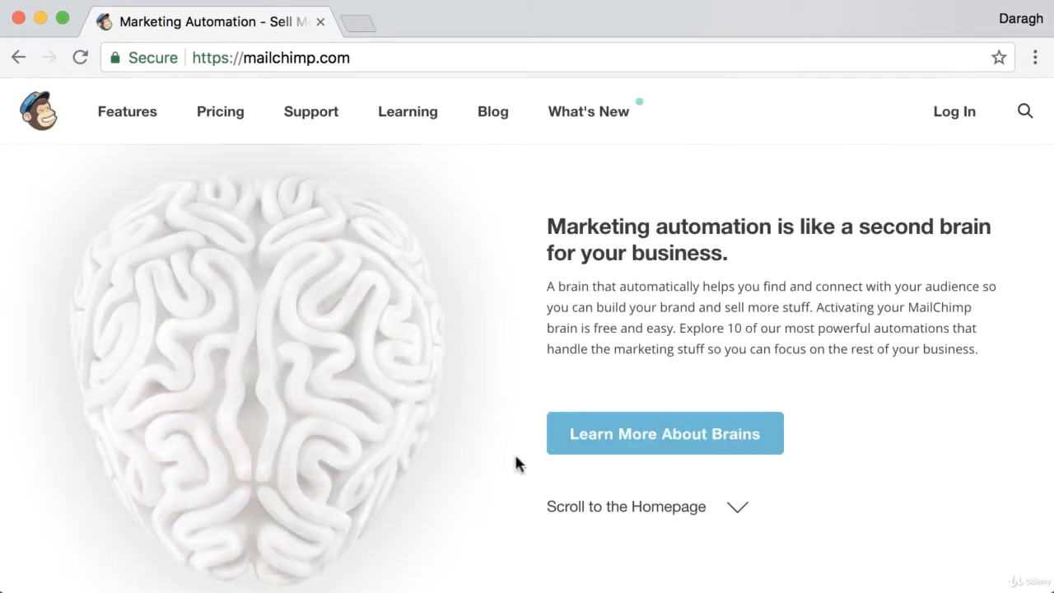
click(591, 517)
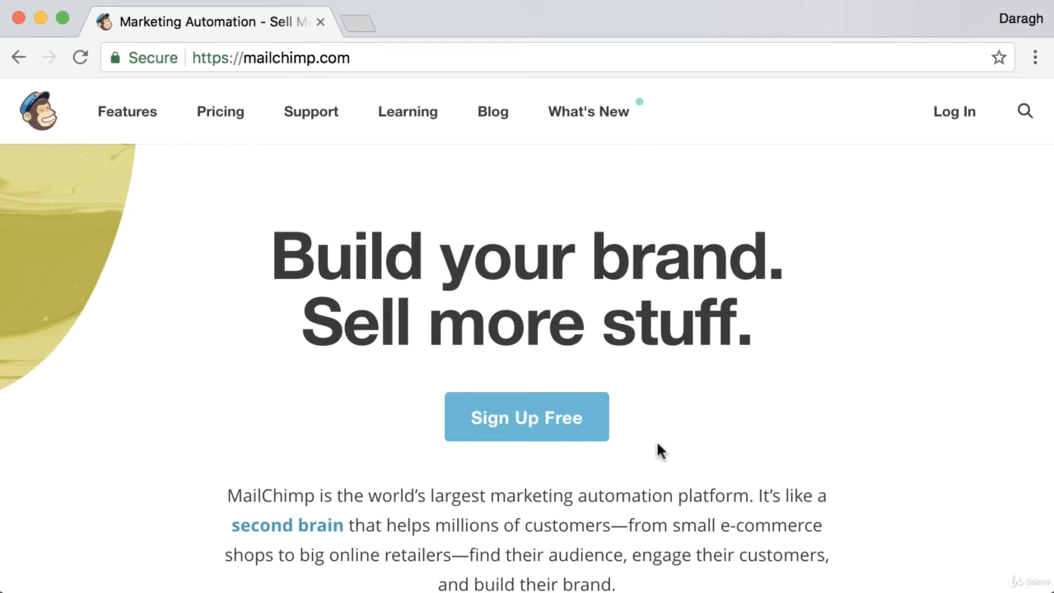
click(987, 109)
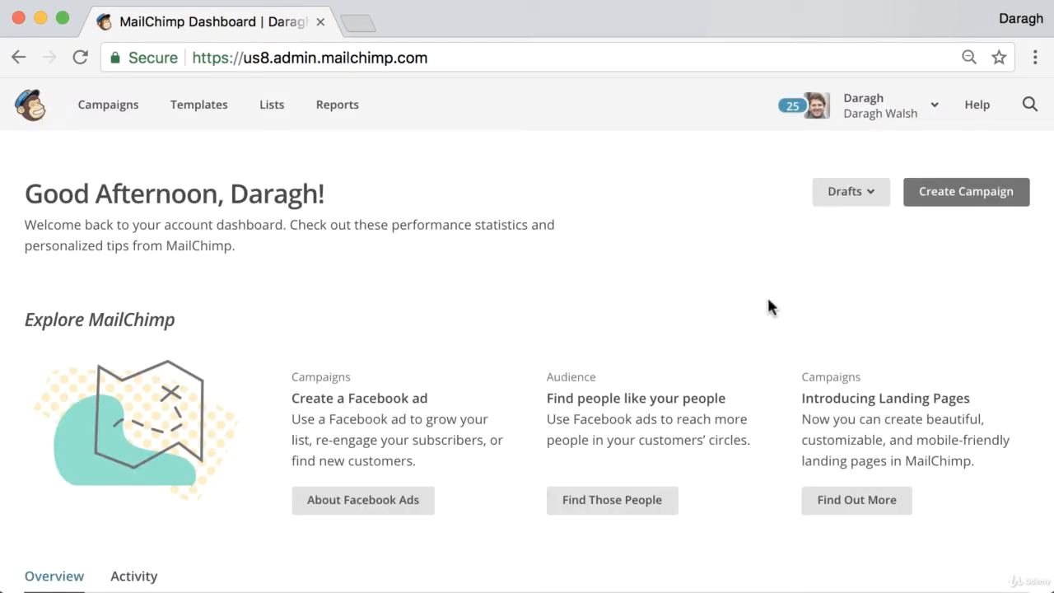
Go to the account's lists and start creating a new list rather than groups.
click(277, 118)
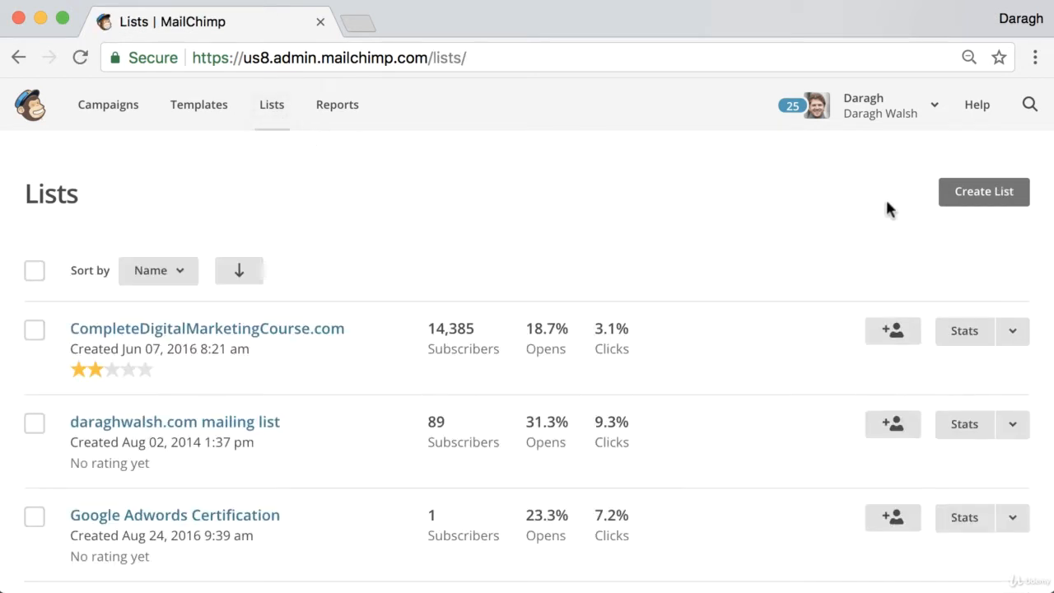
click(948, 201)
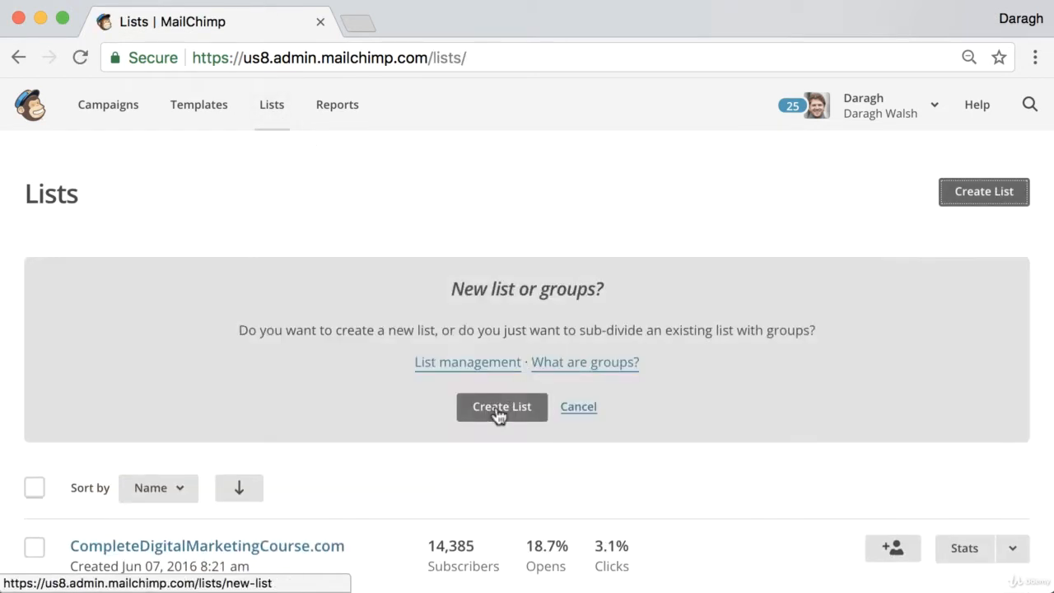
click(499, 411)
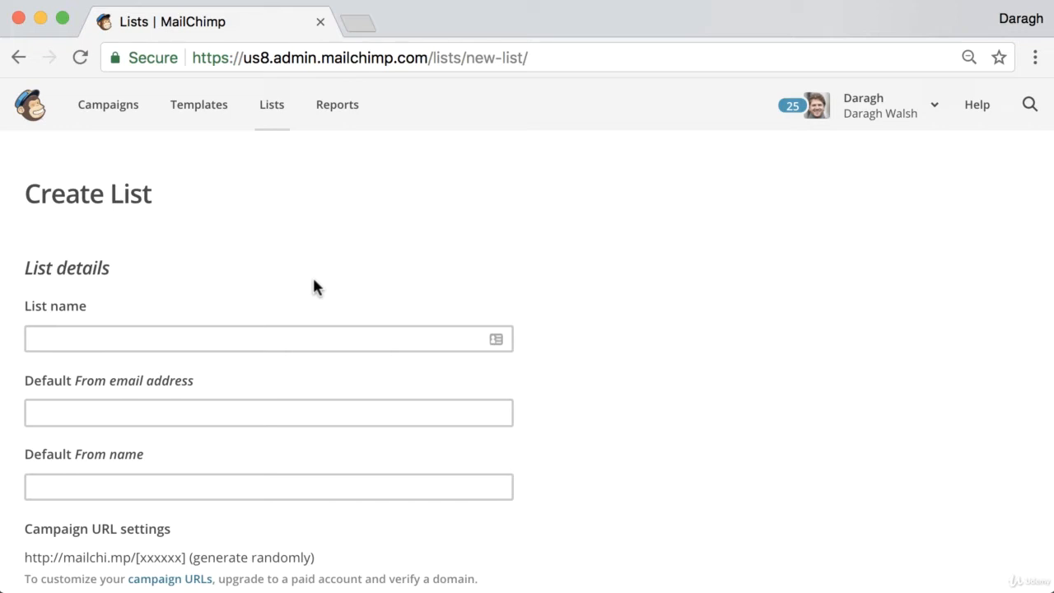
Name the new list "Examples domain" in the list details.
scroll(289, 277, down, 2)
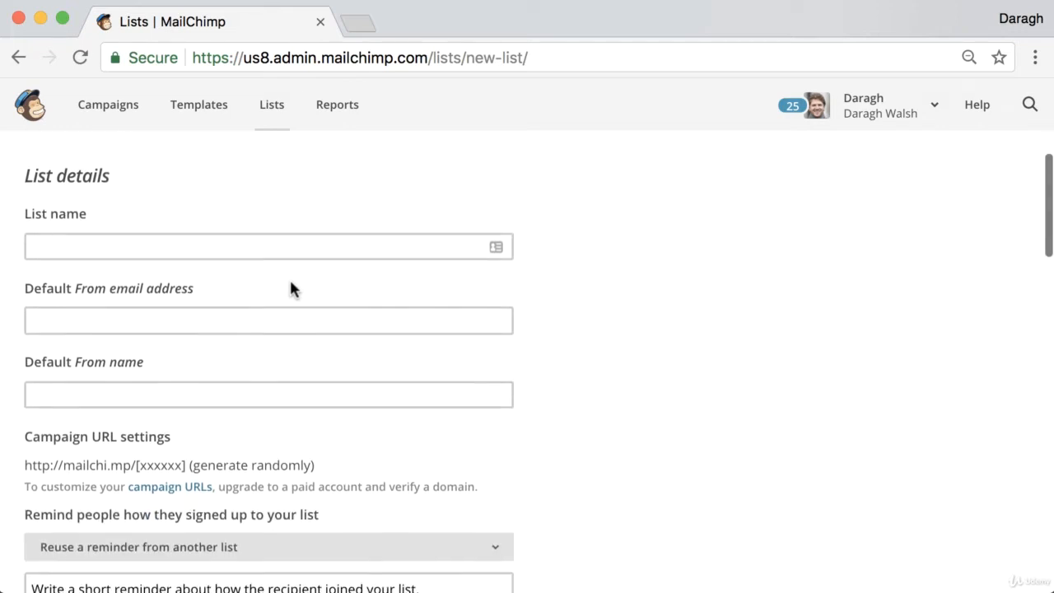
click(112, 248)
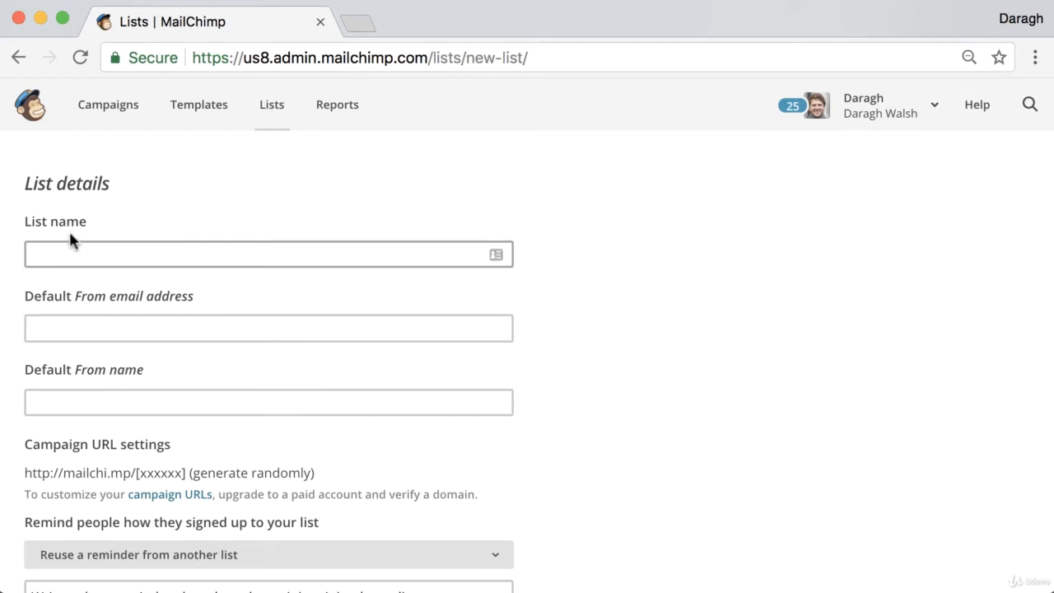
click(79, 246)
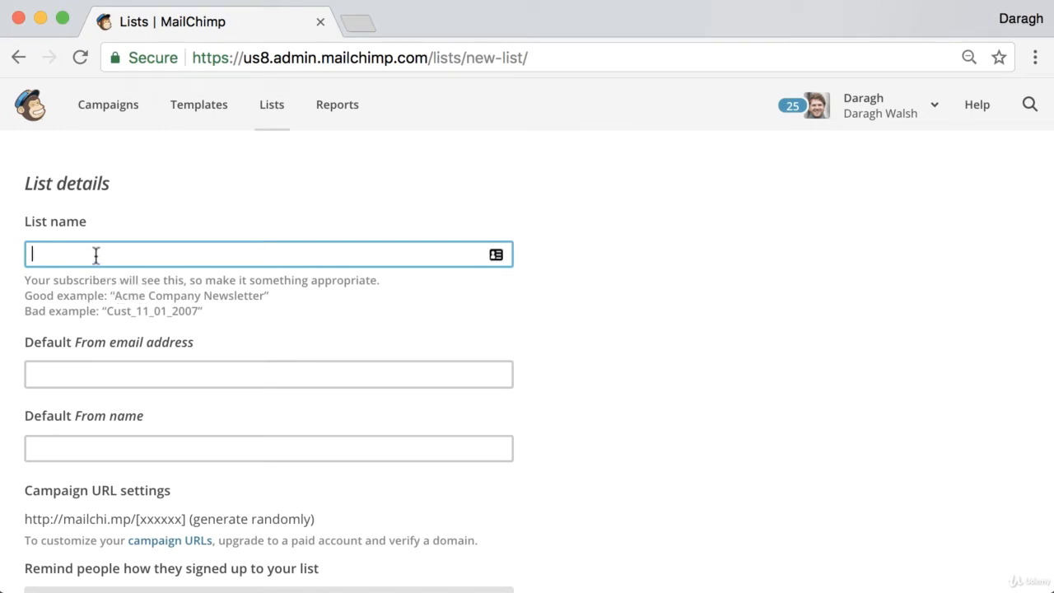
text(Examples domain)
Enter the sender's contact e-mail as the list's default From email address.
scroll(169, 288, down, 3)
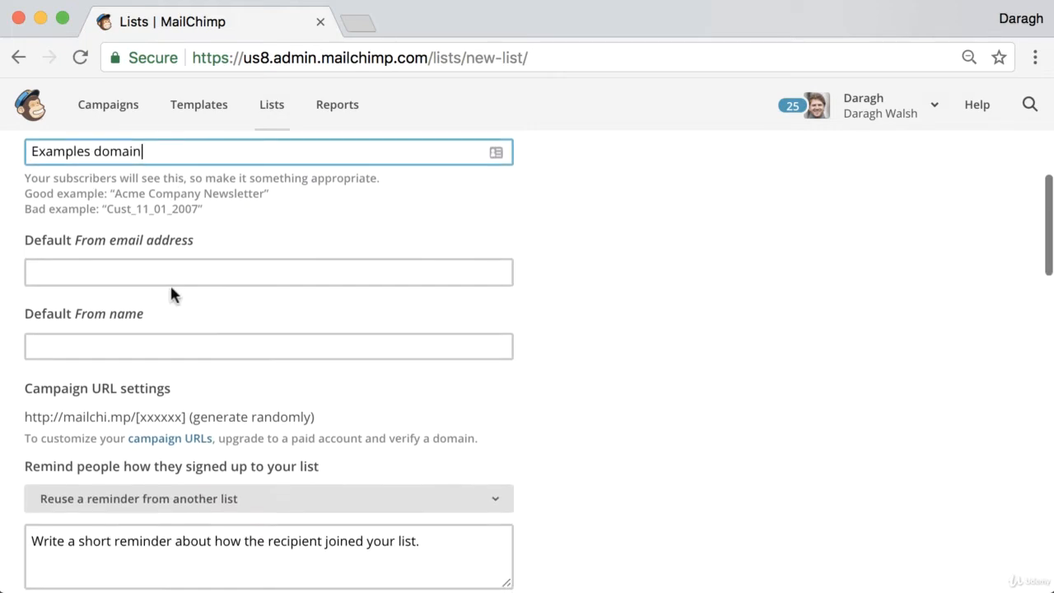
click(141, 251)
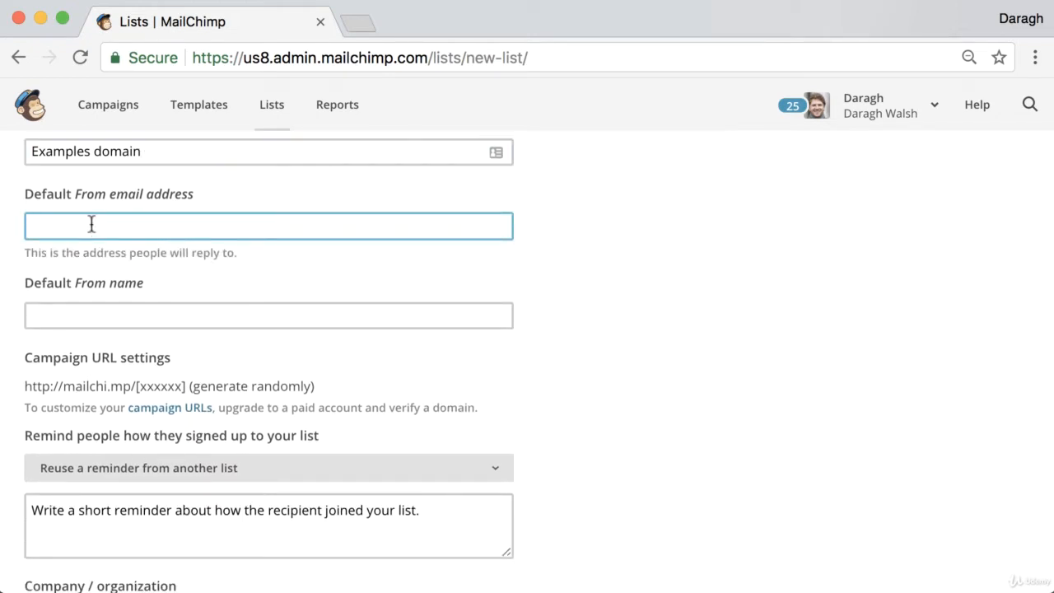
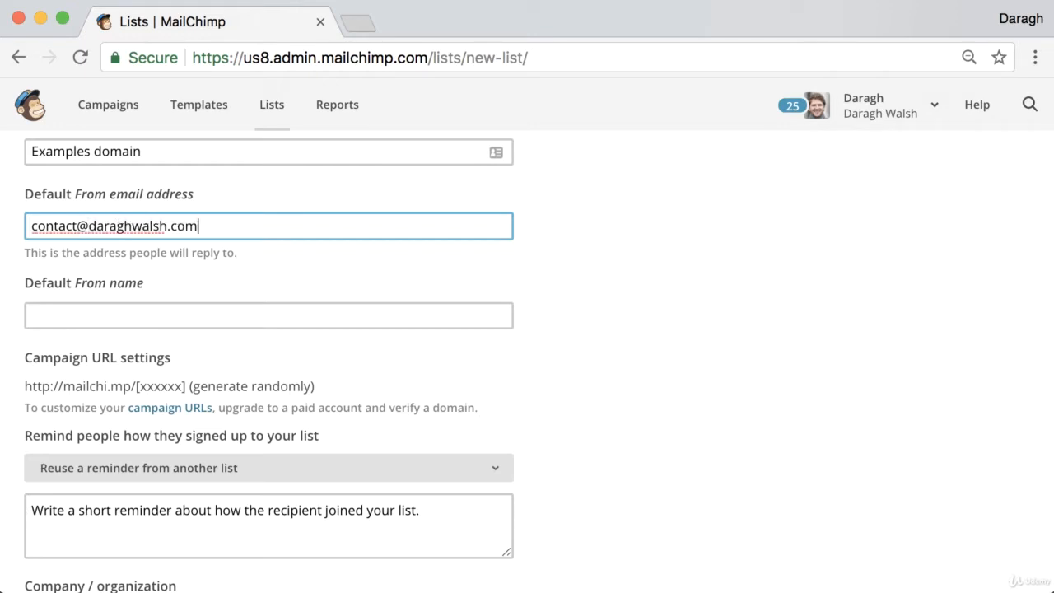
double_click(132, 230)
triple_click(132, 233)
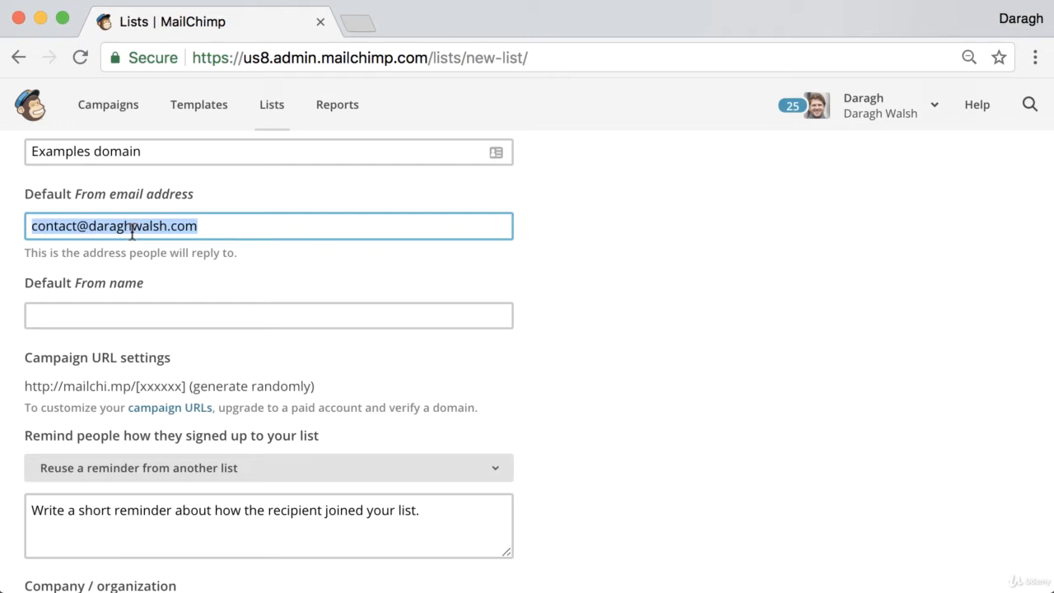
Set the list's default From name to "example domain".
click(124, 279)
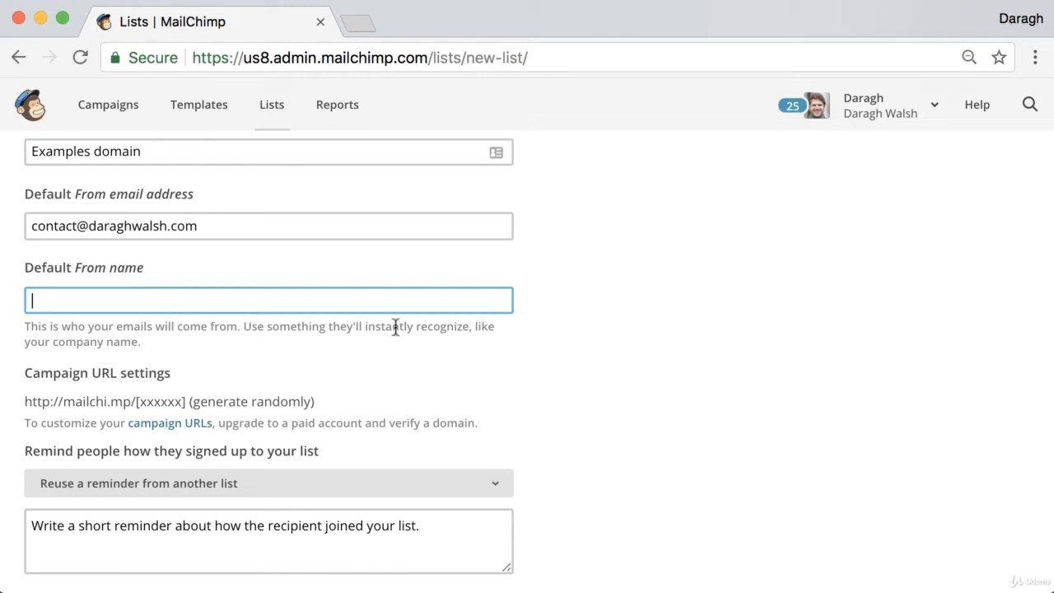
click(198, 303)
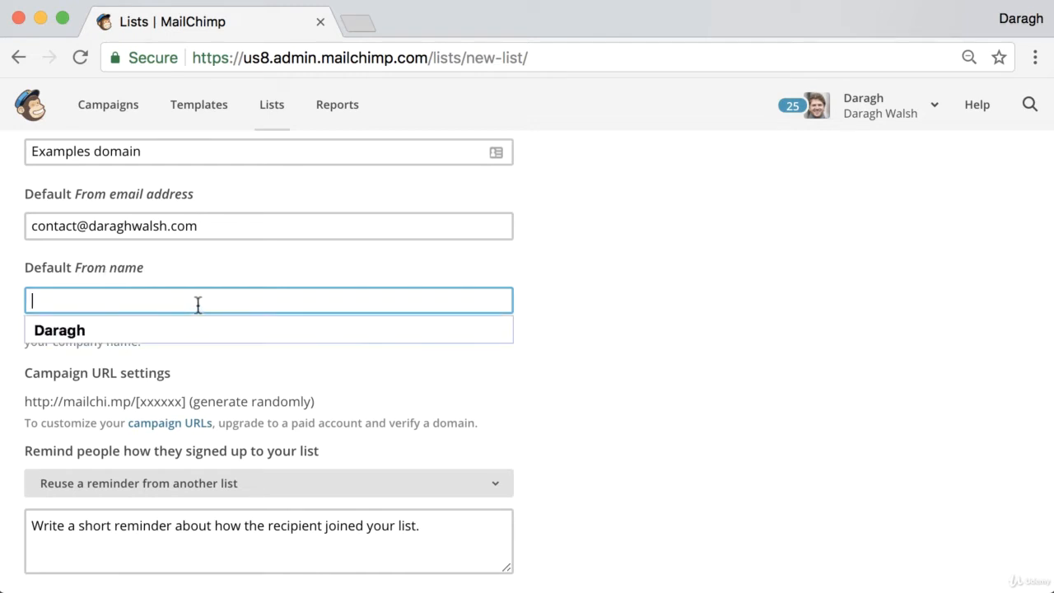
text(example domain)
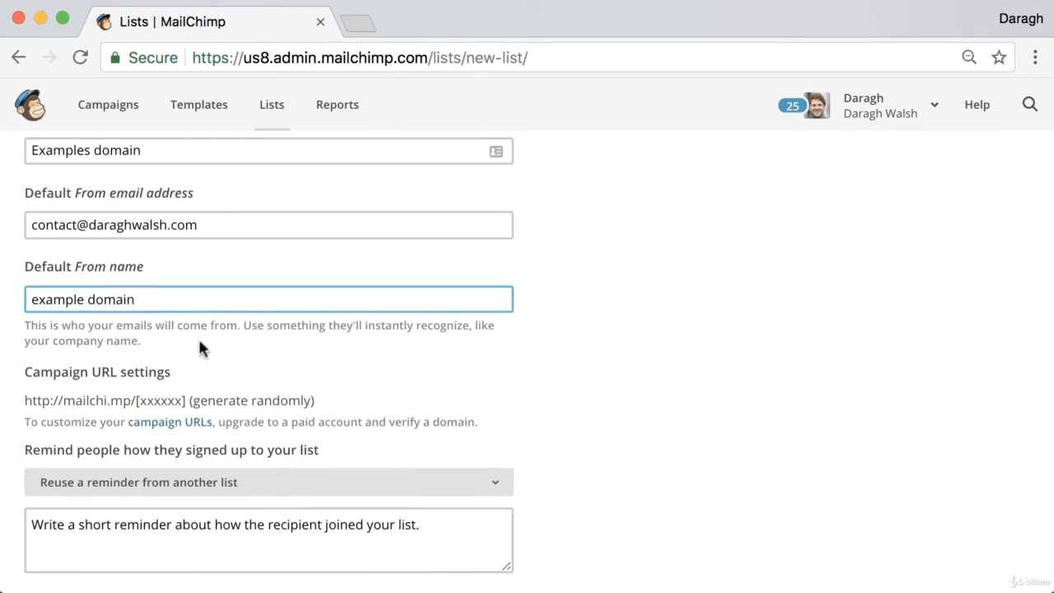
Write the sign-up reminder "You are receiving this email because you opted in on our site.".
scroll(200, 348, down, 4)
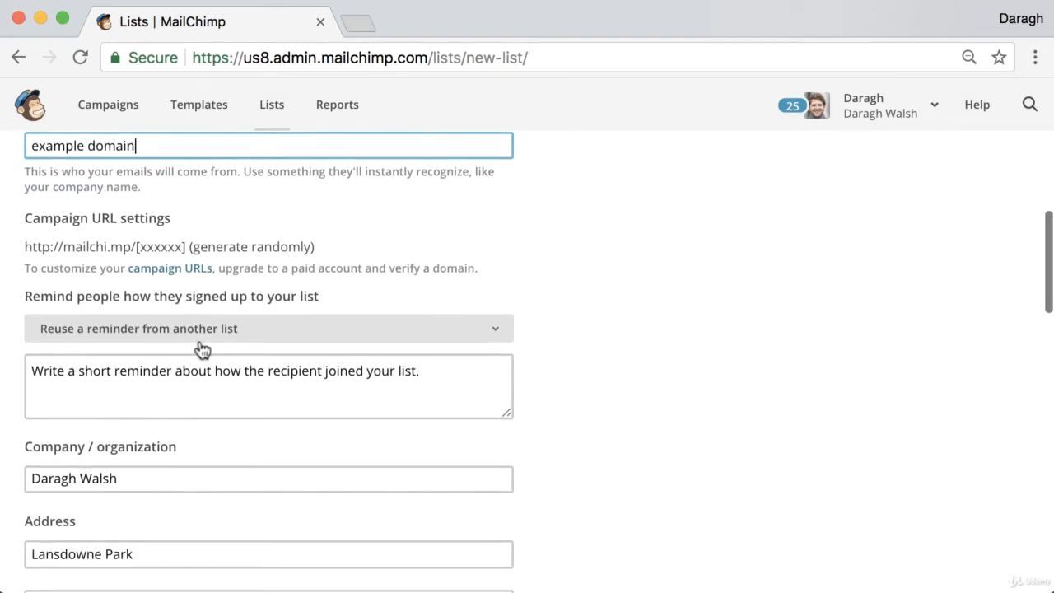
click(172, 389)
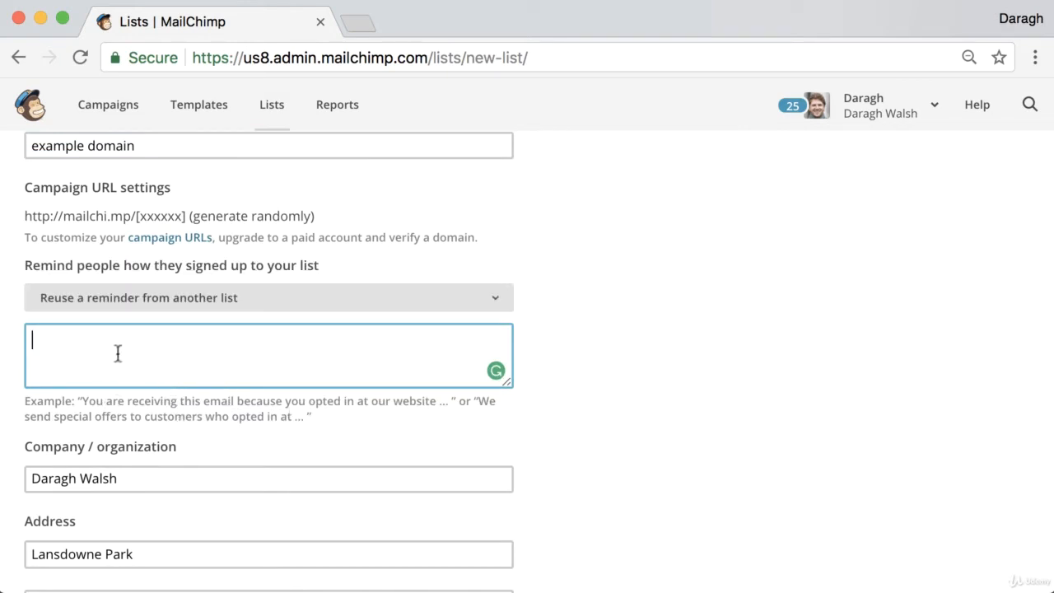
text(You are )
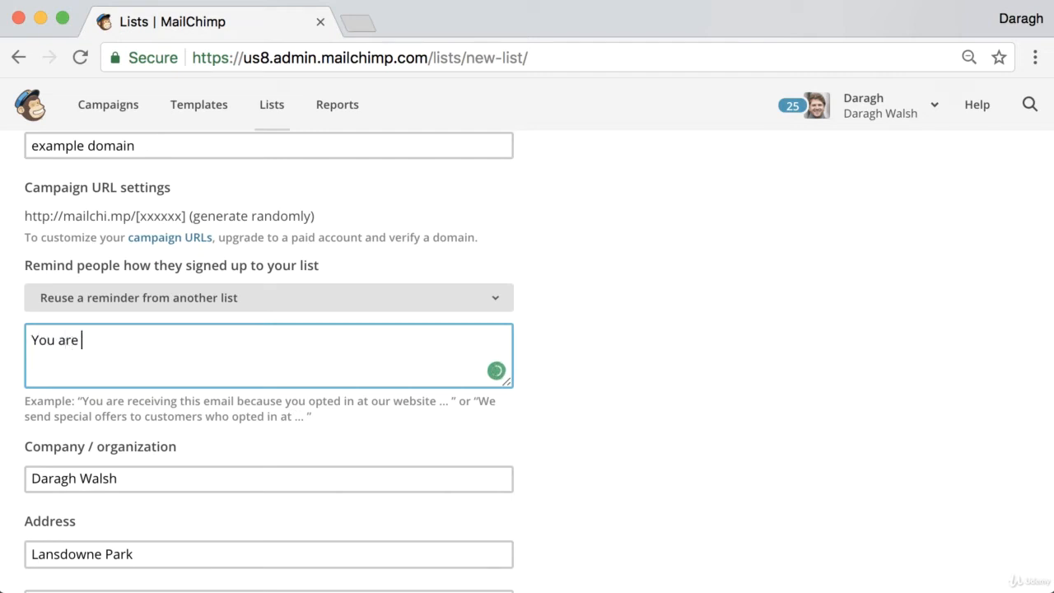
text(receiving this)
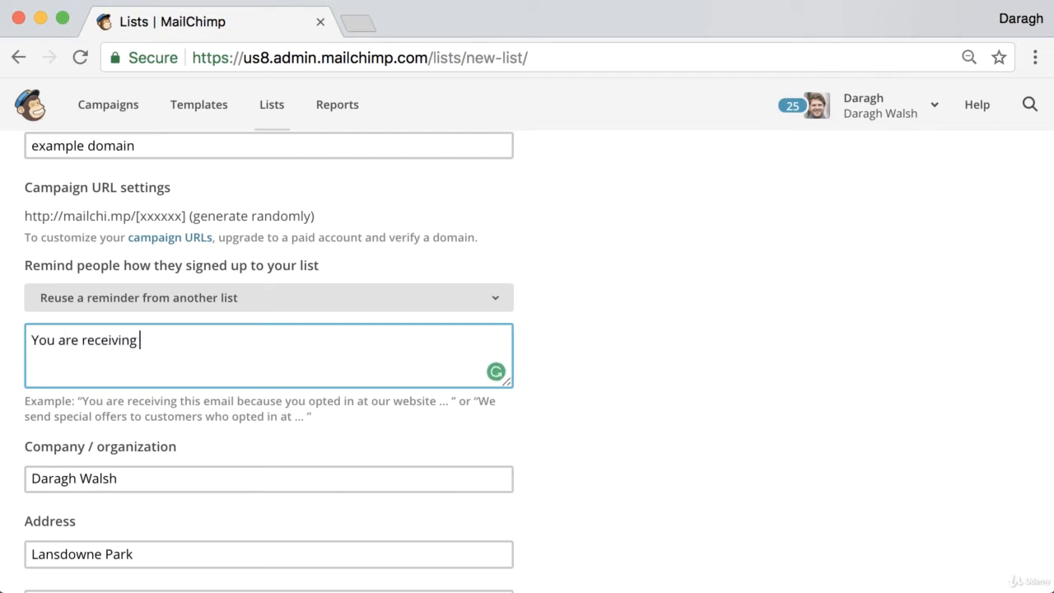
key(BackSpace)
text(s email b)
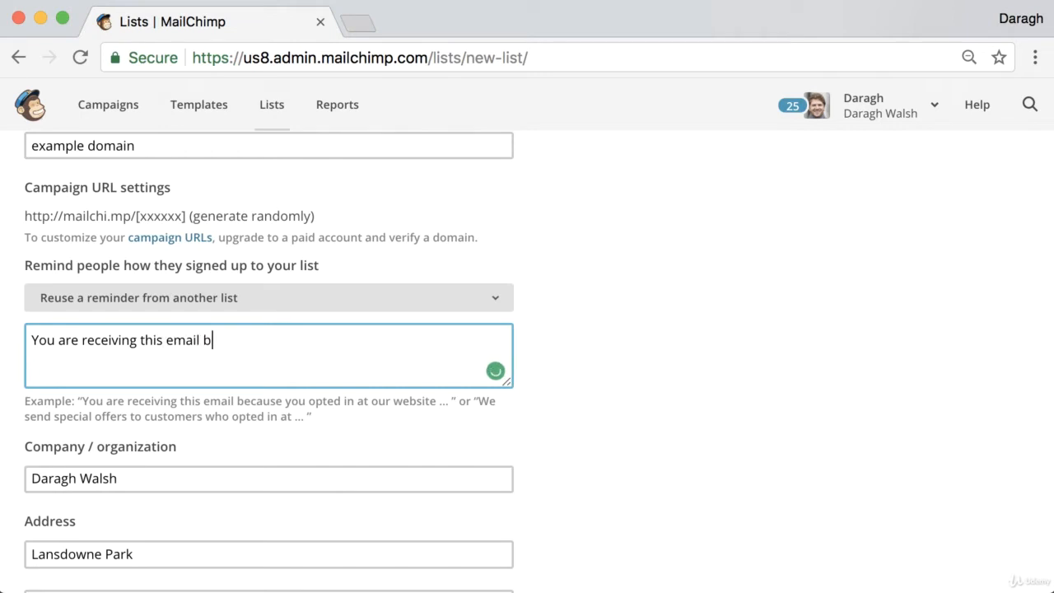
text(ecause you top)
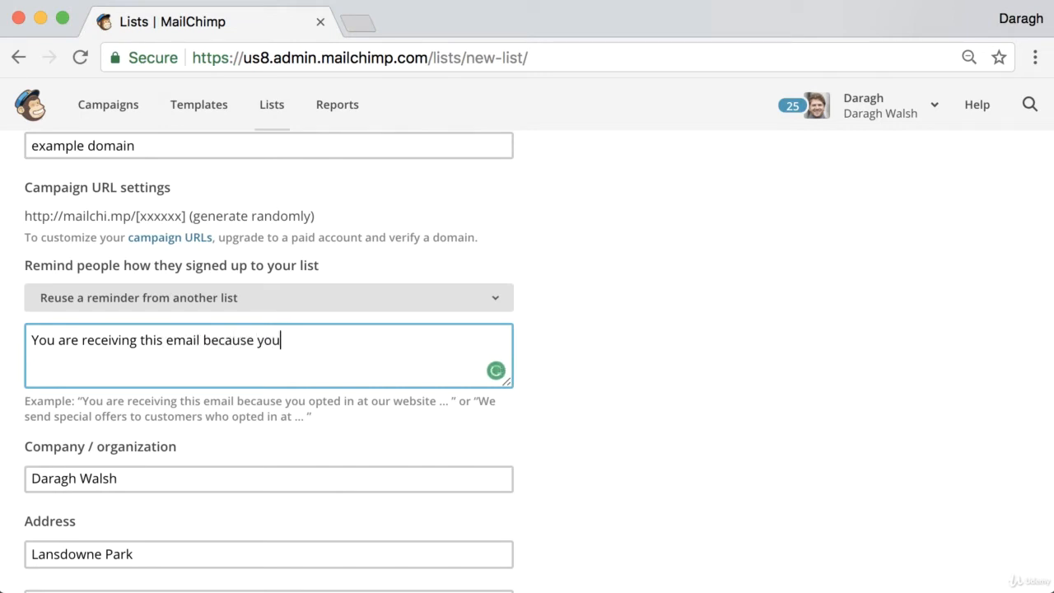
key(BackSpace)
key(BackSpace)
key(BackSpace)
text(opted in on )
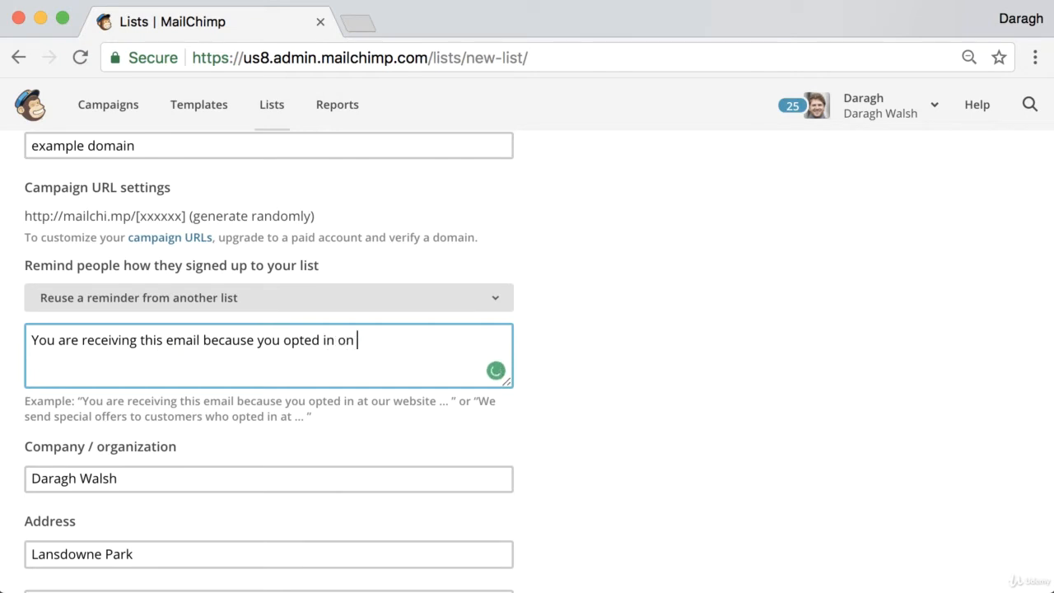
text(our site.)
Review the list's company address, double opt-in and notification settings, and save the new list.
scroll(62, 396, down, 2)
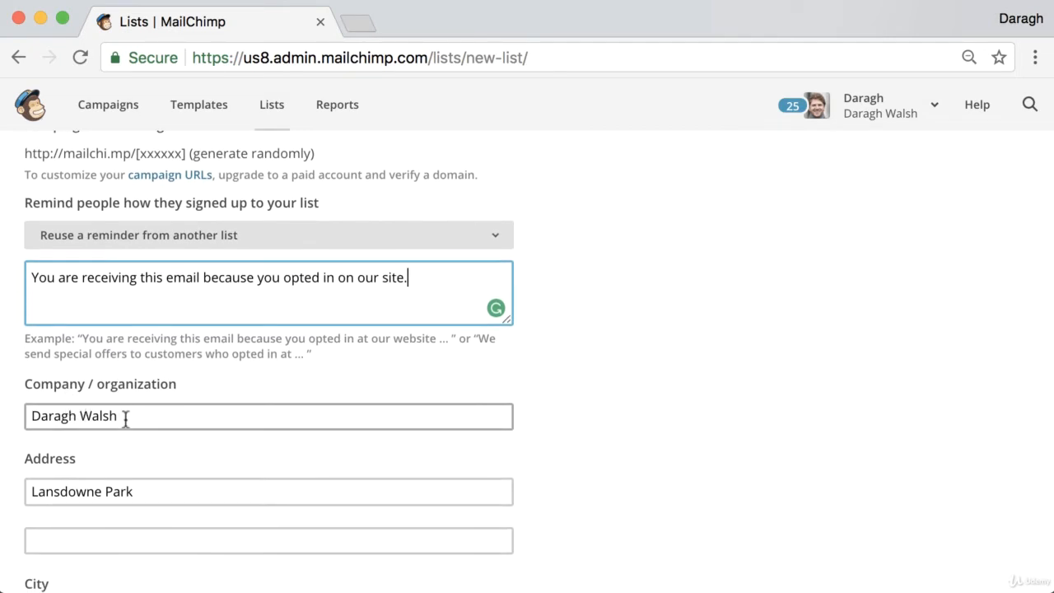
scroll(157, 437, down, 1)
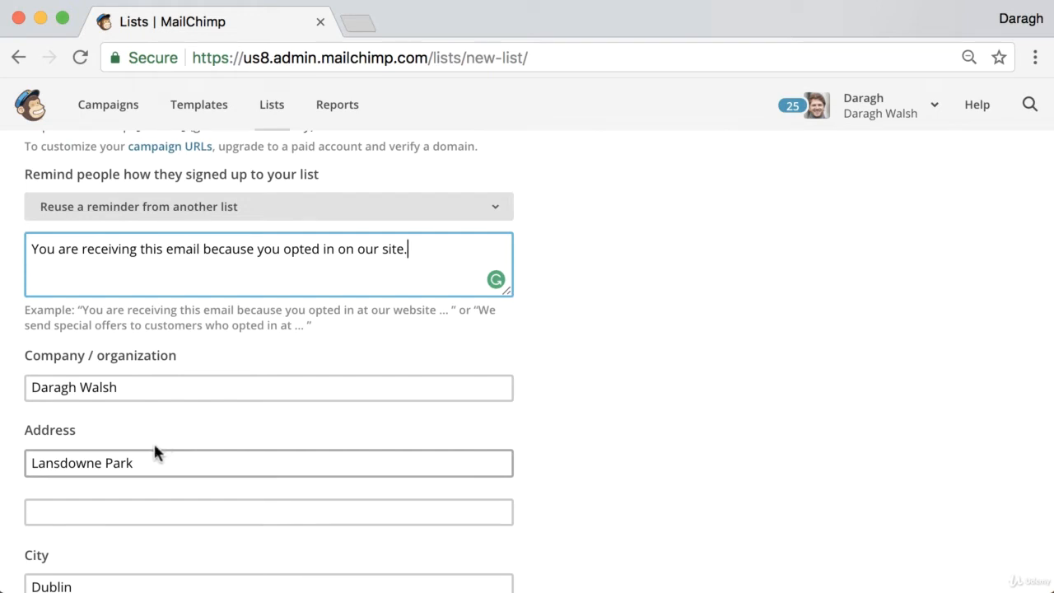
scroll(123, 463, down, 1)
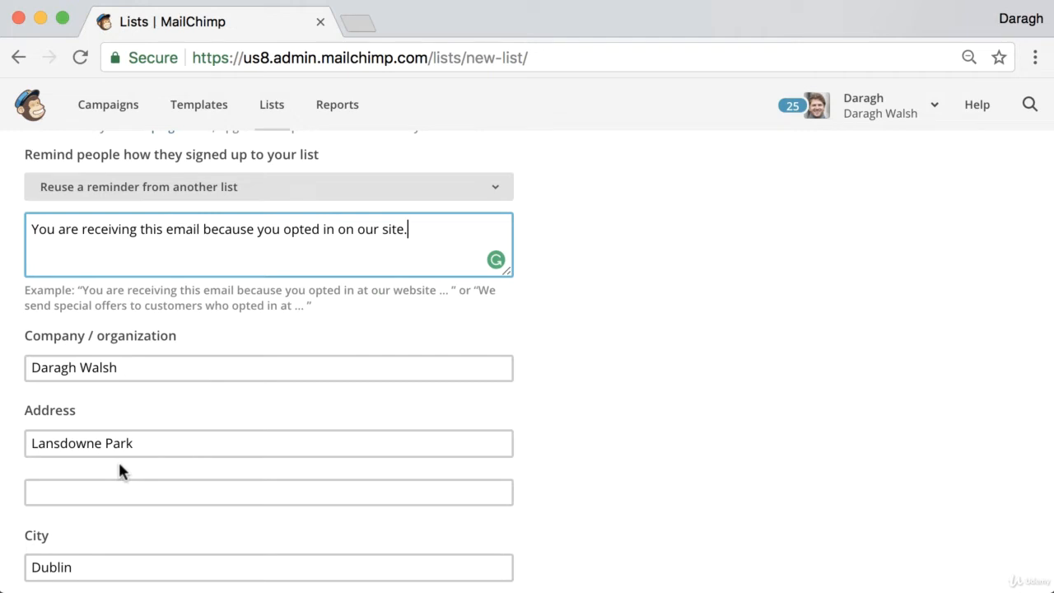
scroll(120, 466, down, 8)
click(66, 503)
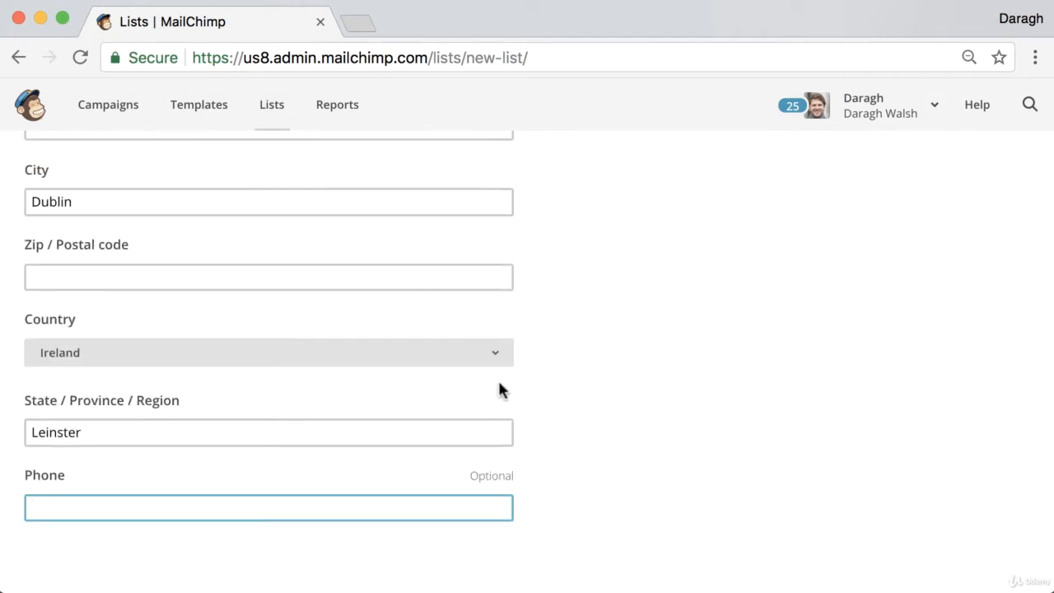
scroll(508, 391, down, 4)
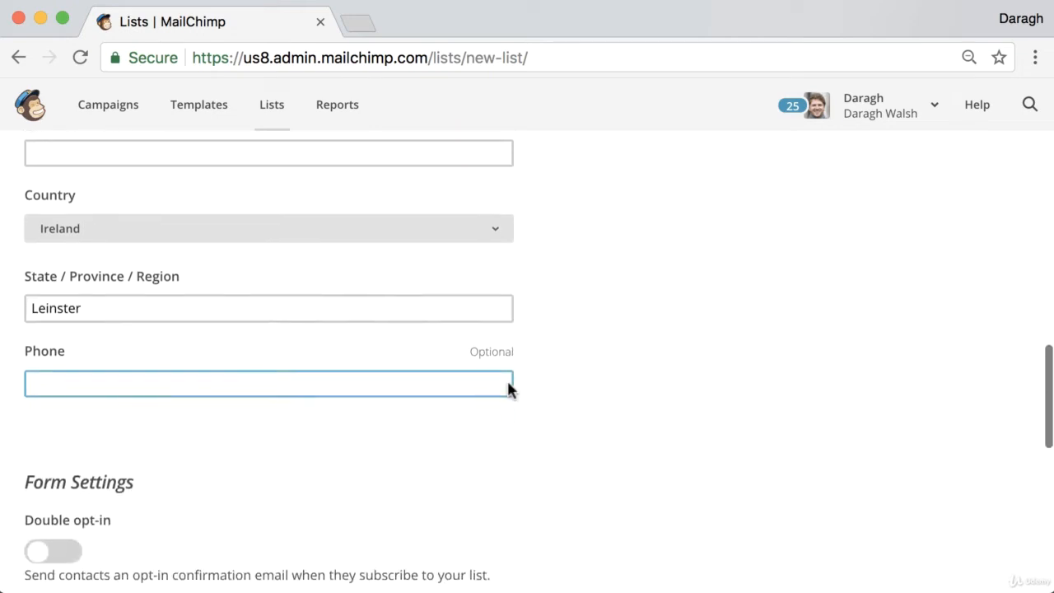
scroll(508, 391, down, 5)
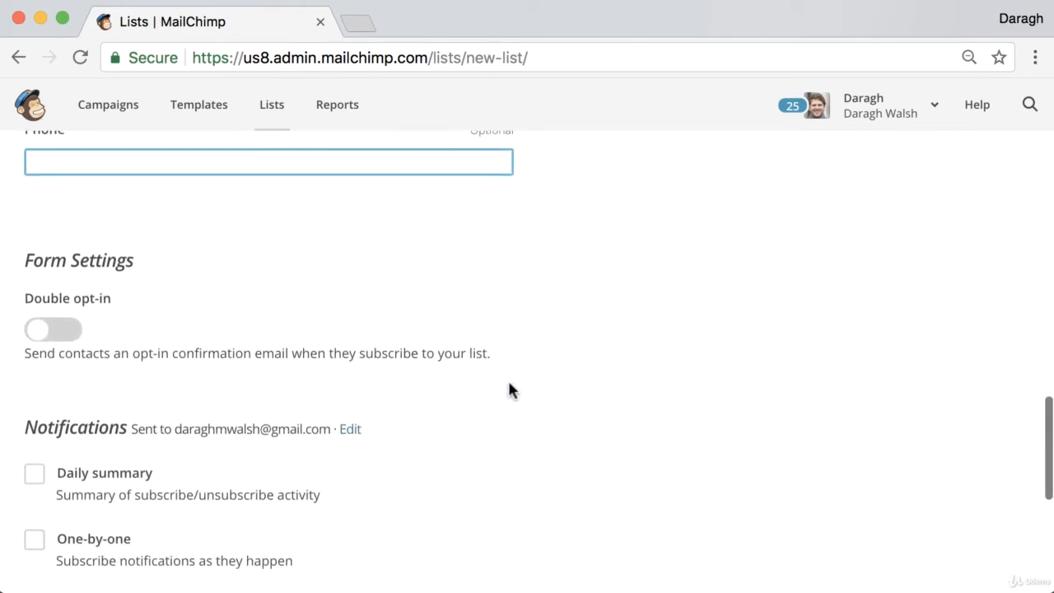
scroll(519, 389, down, 2)
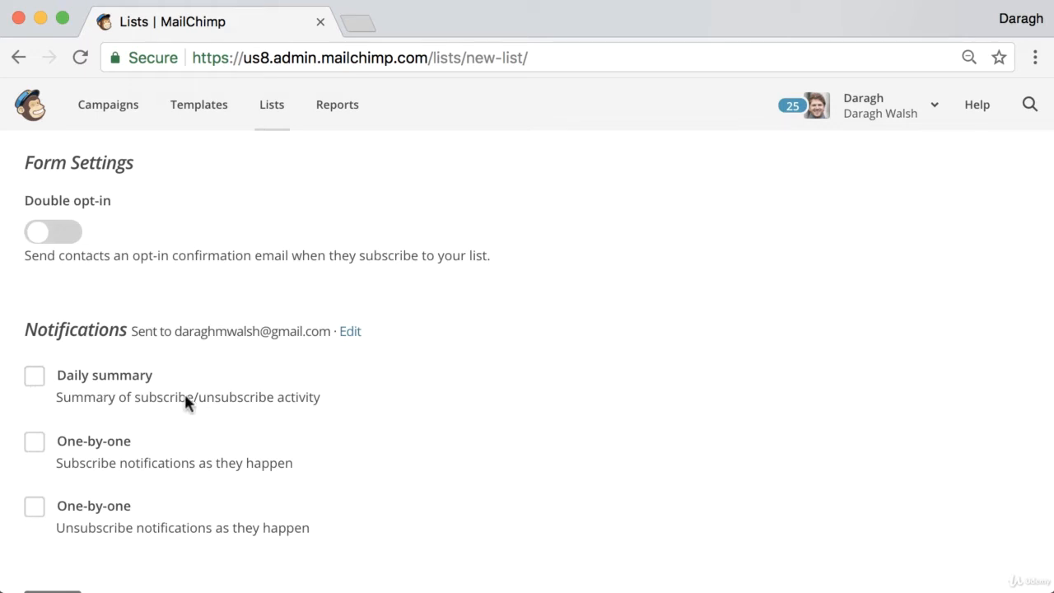
scroll(389, 404, down, 2)
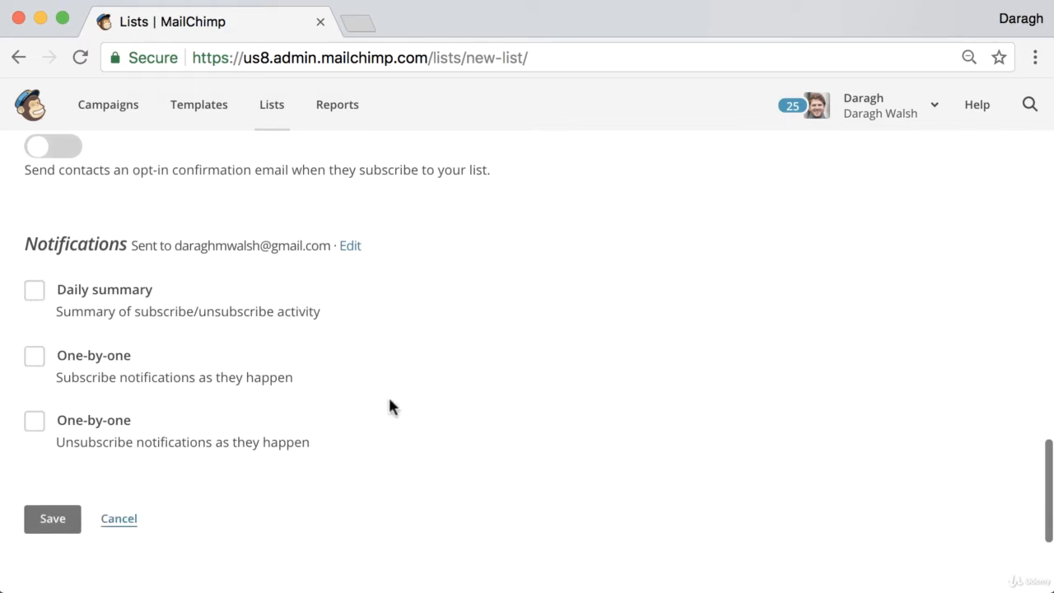
click(70, 531)
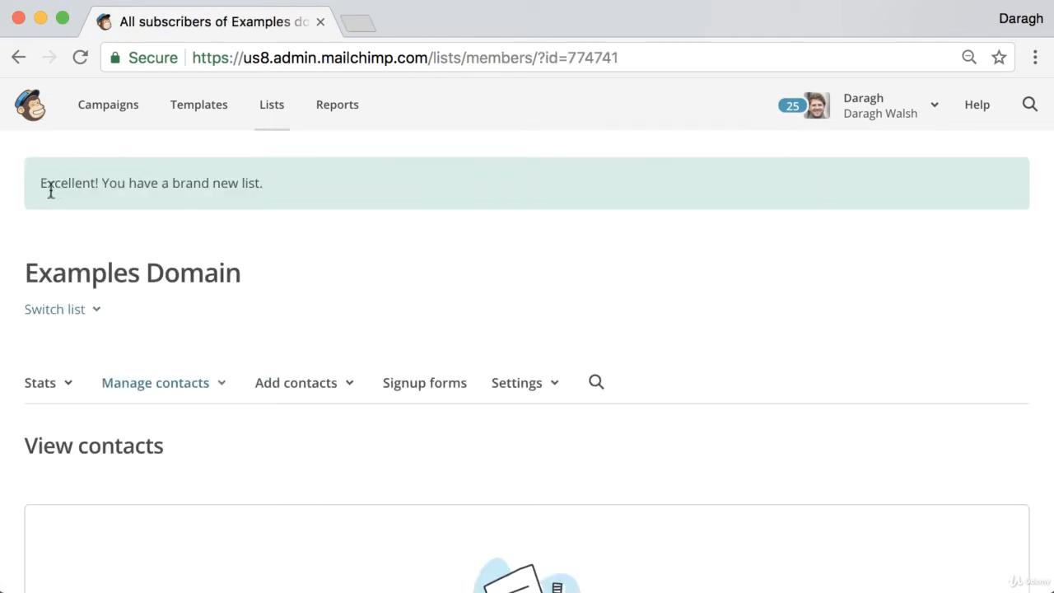
Search Google in a new tab for "verify email mailchimp" and open MailChimp's "Verify a Domain" article.
scroll(297, 191, down, 5)
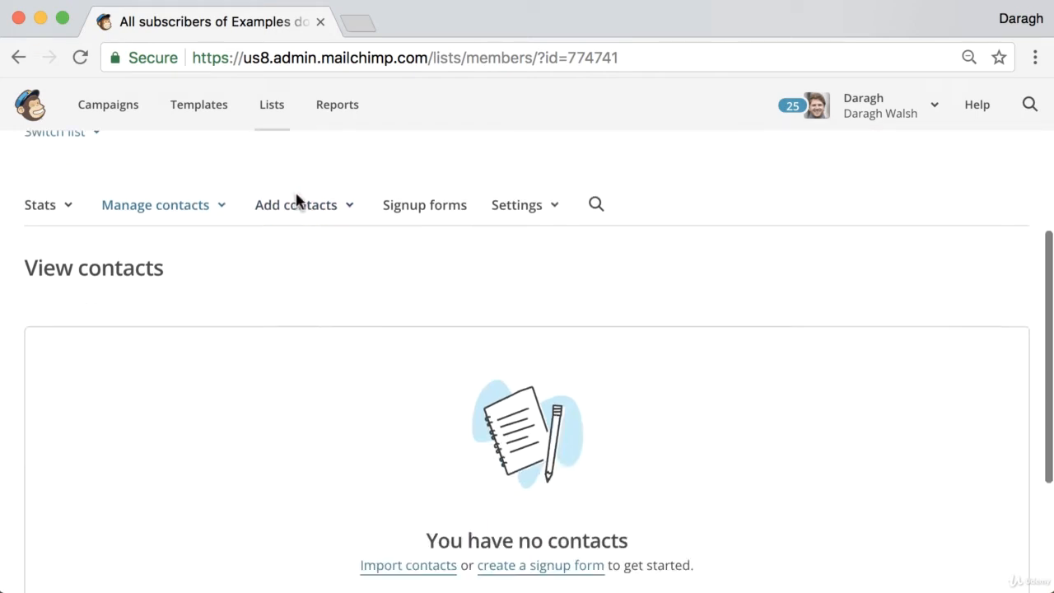
scroll(297, 198, up, 2)
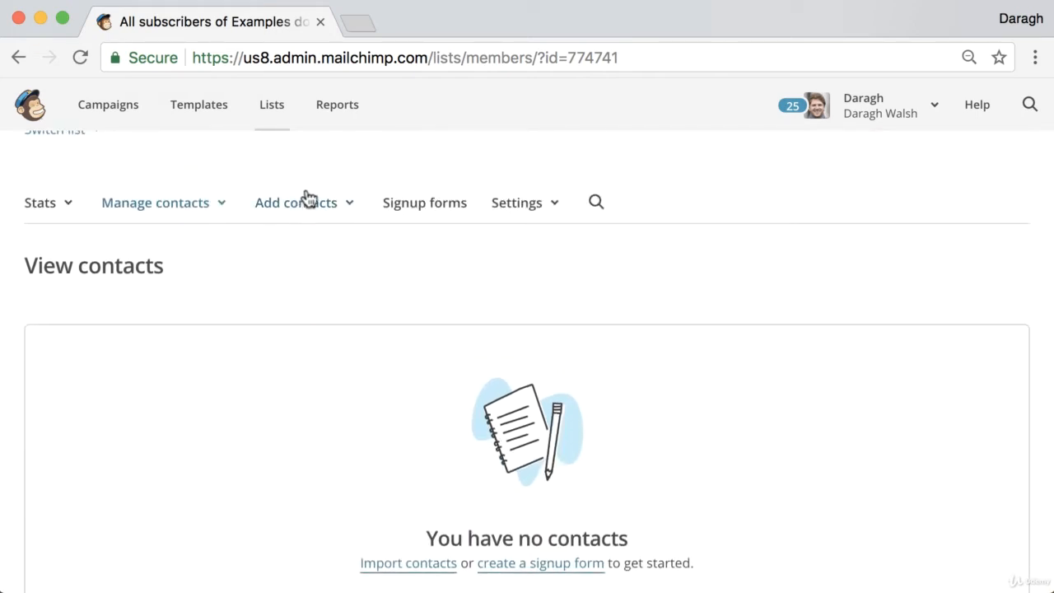
click(363, 32)
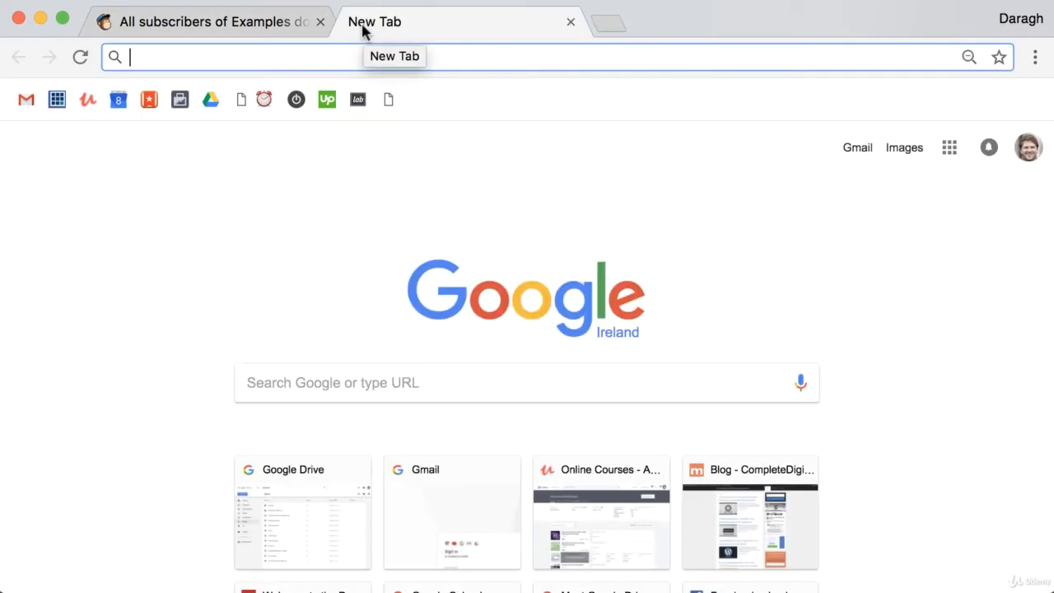
text(very)
key(BackSpace)
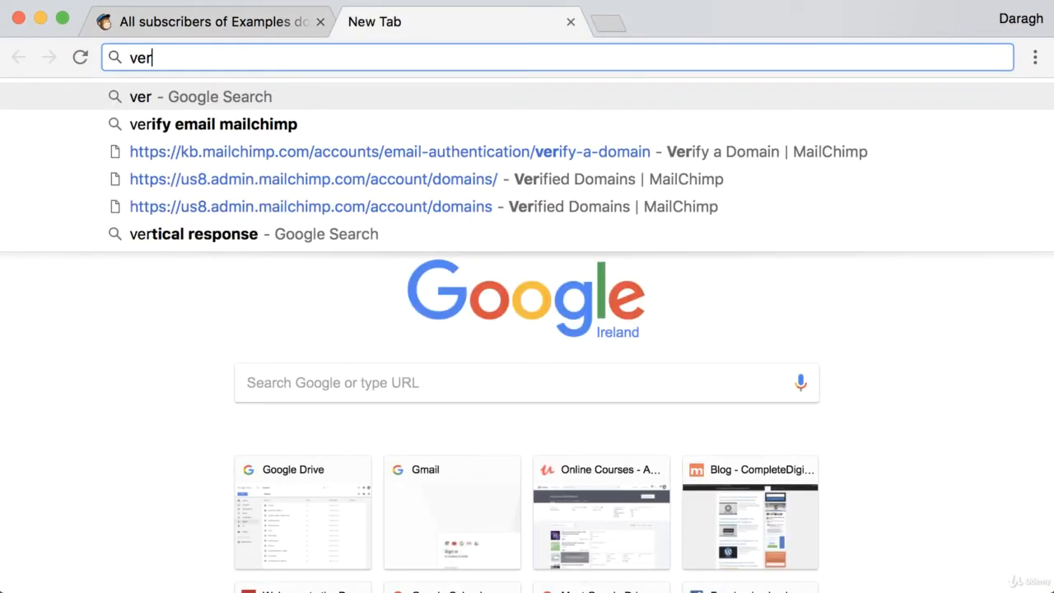
key(Down)
key(Return)
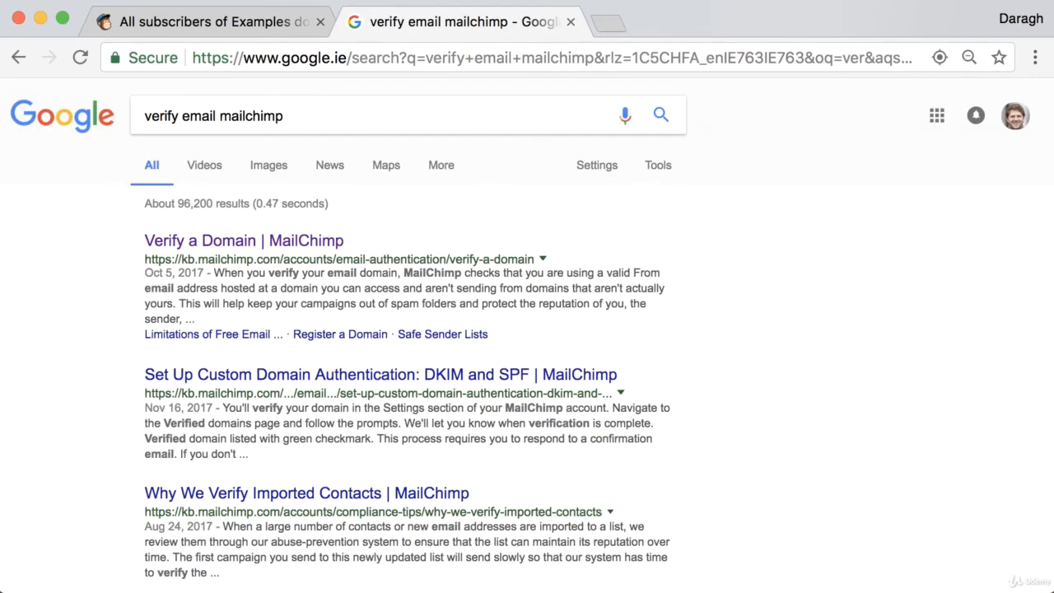
click(244, 242)
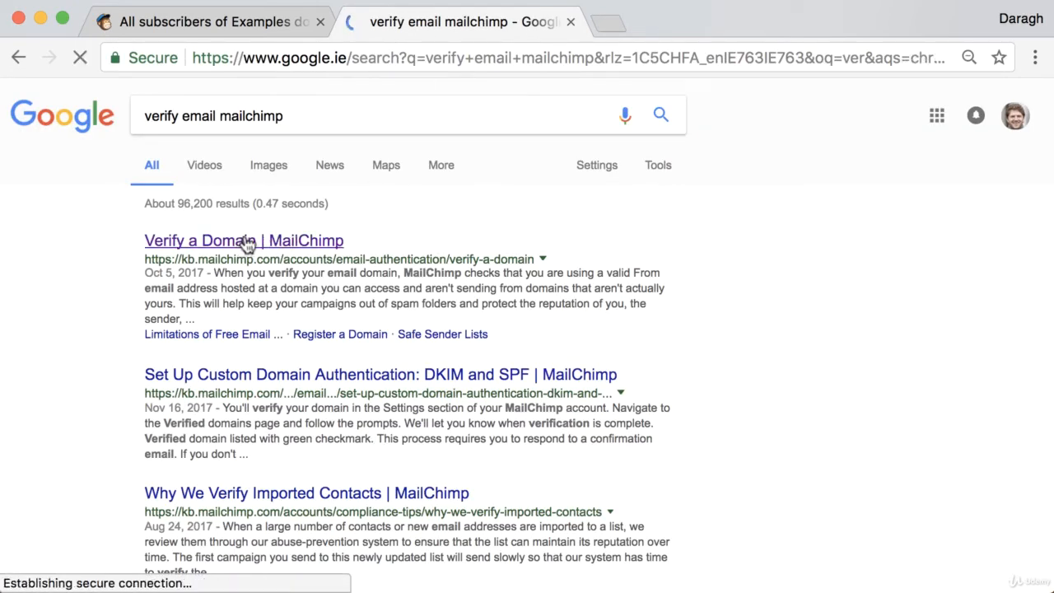
Read the "Verify a Domain" article through to the section on verifying in Account Settings.
scroll(466, 268, down, 4)
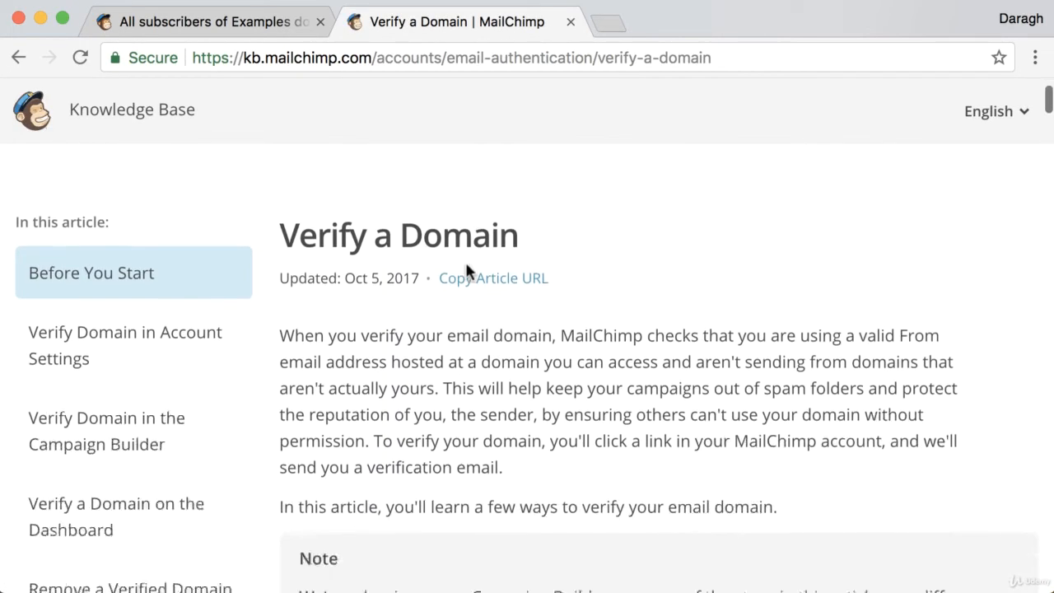
scroll(465, 262, down, 1)
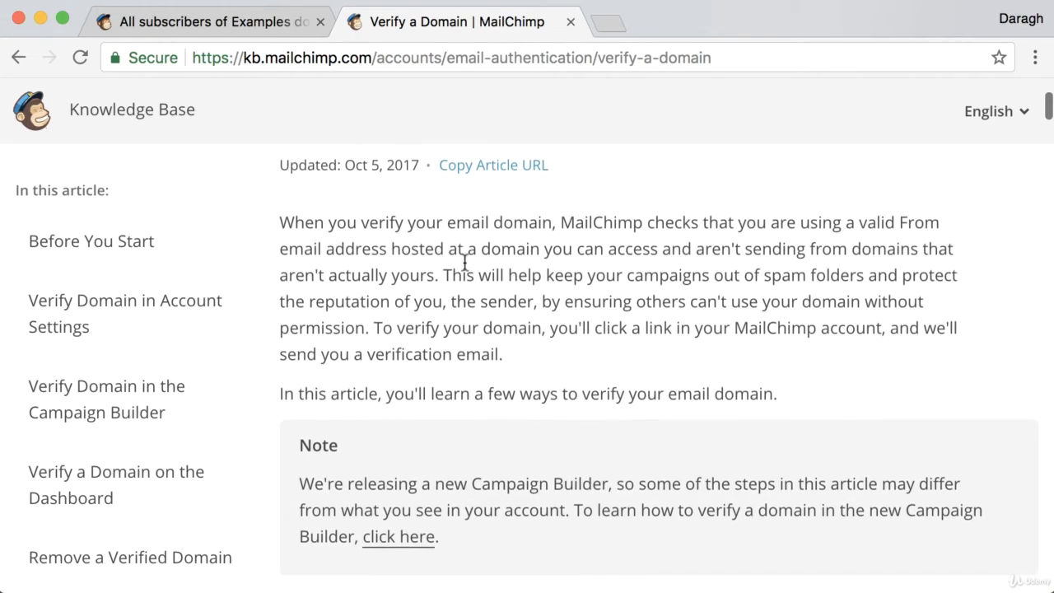
scroll(465, 262, down, 6)
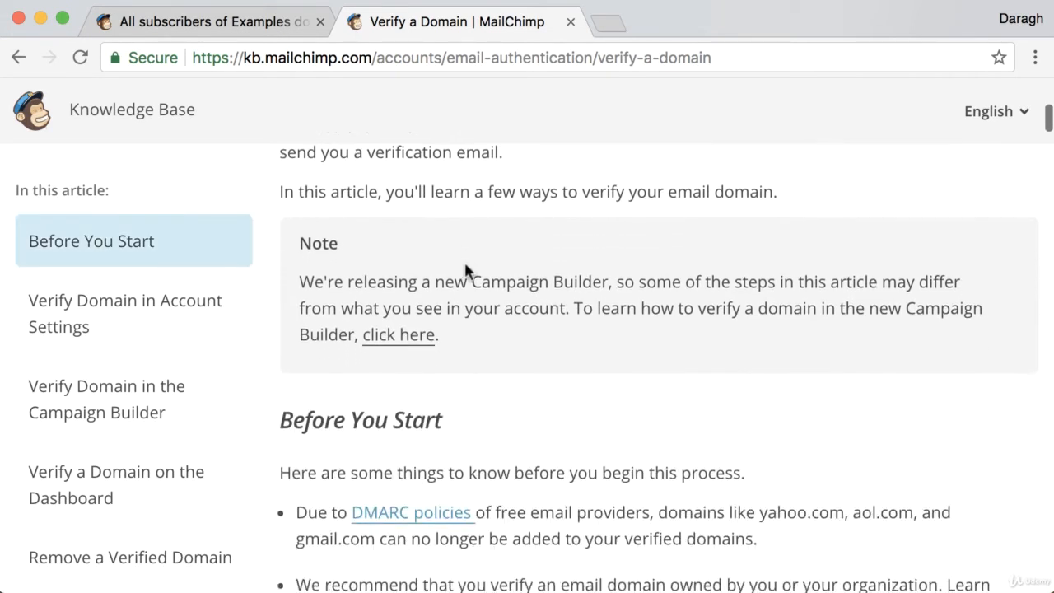
scroll(464, 259, down, 5)
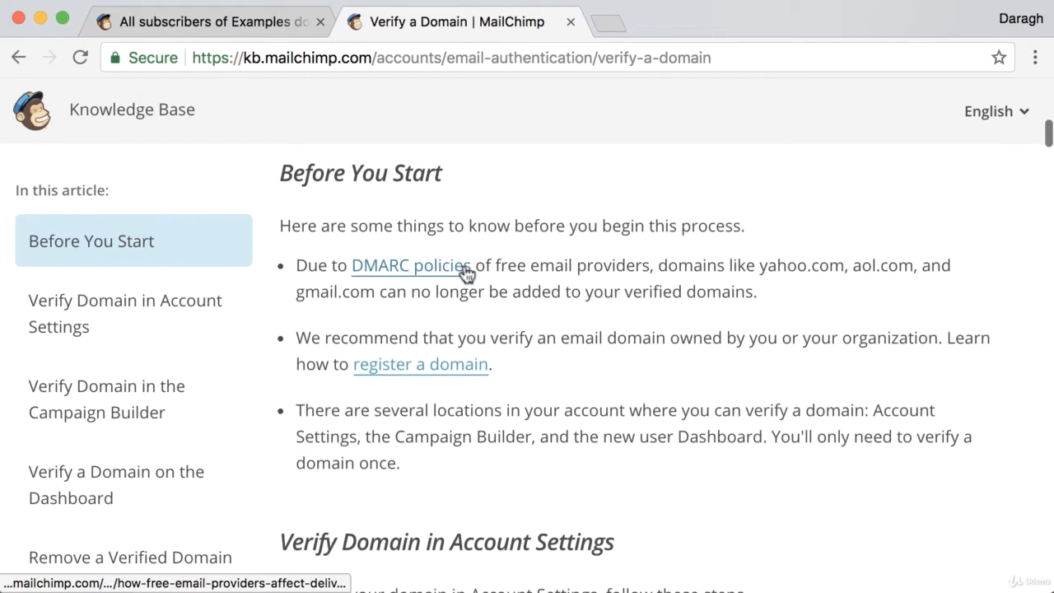
scroll(463, 263, down, 11)
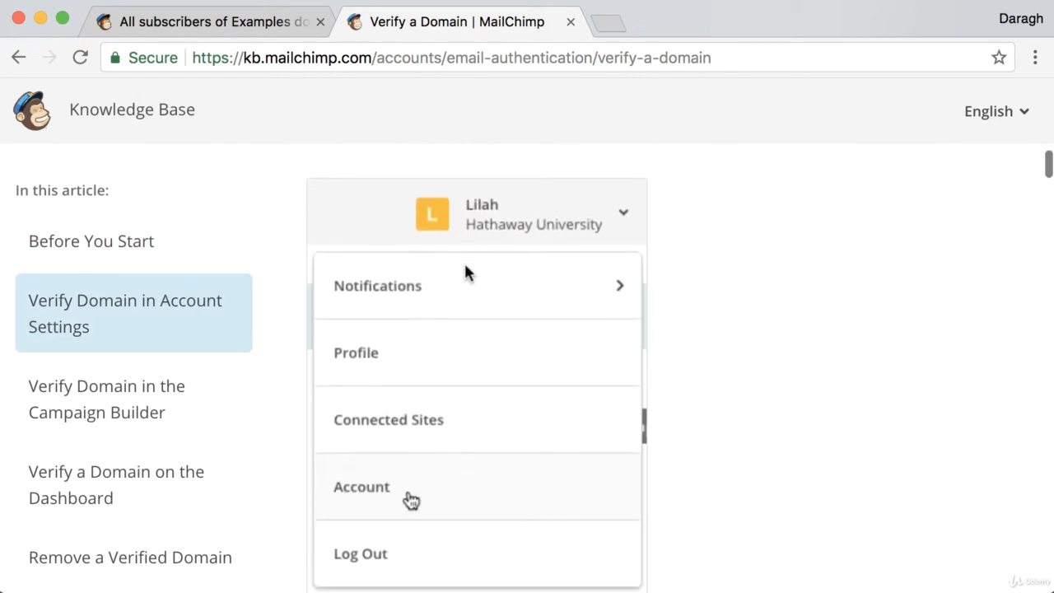
Return to the Examples domain list and review its list name and campaign default settings.
click(271, 27)
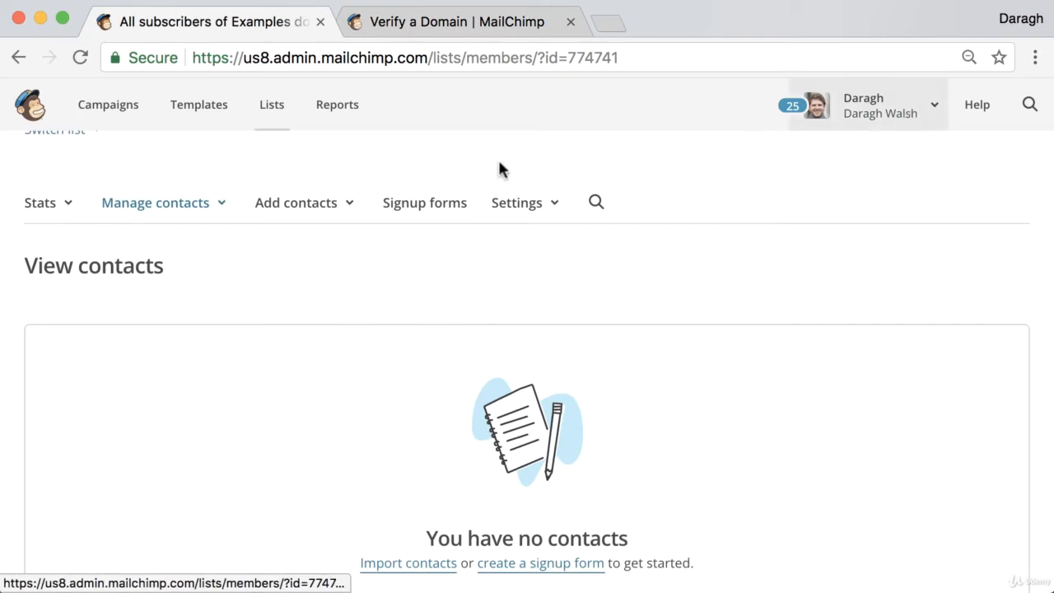
click(502, 205)
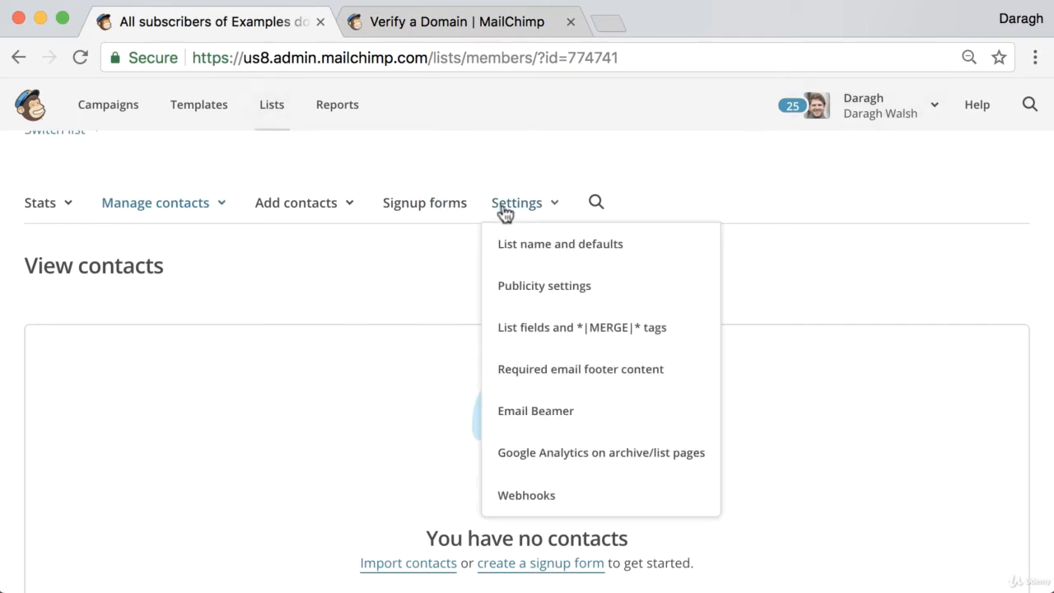
click(520, 242)
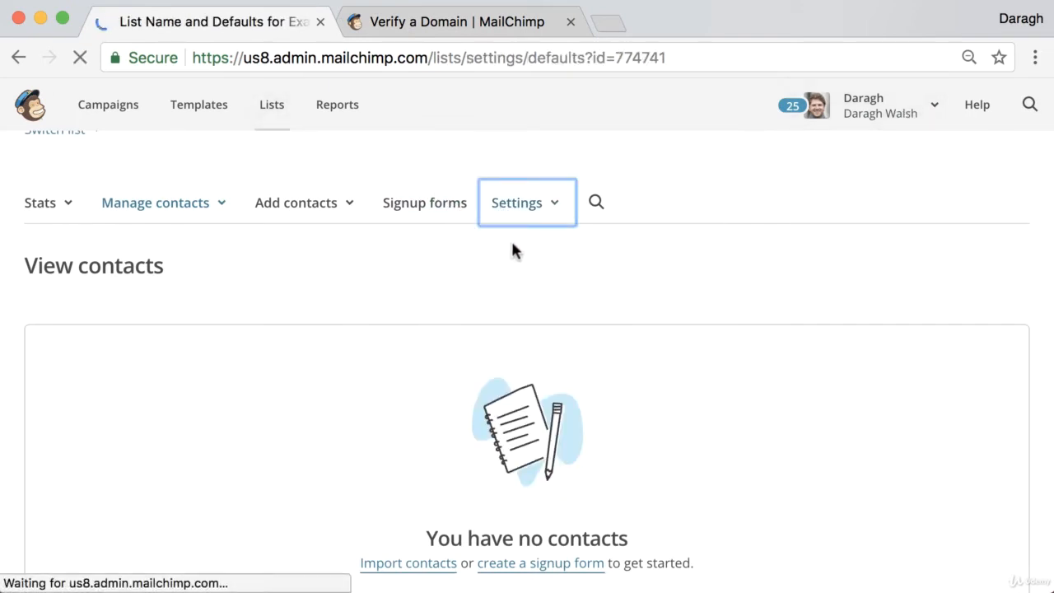
scroll(401, 308, down, 3)
scroll(403, 310, down, 5)
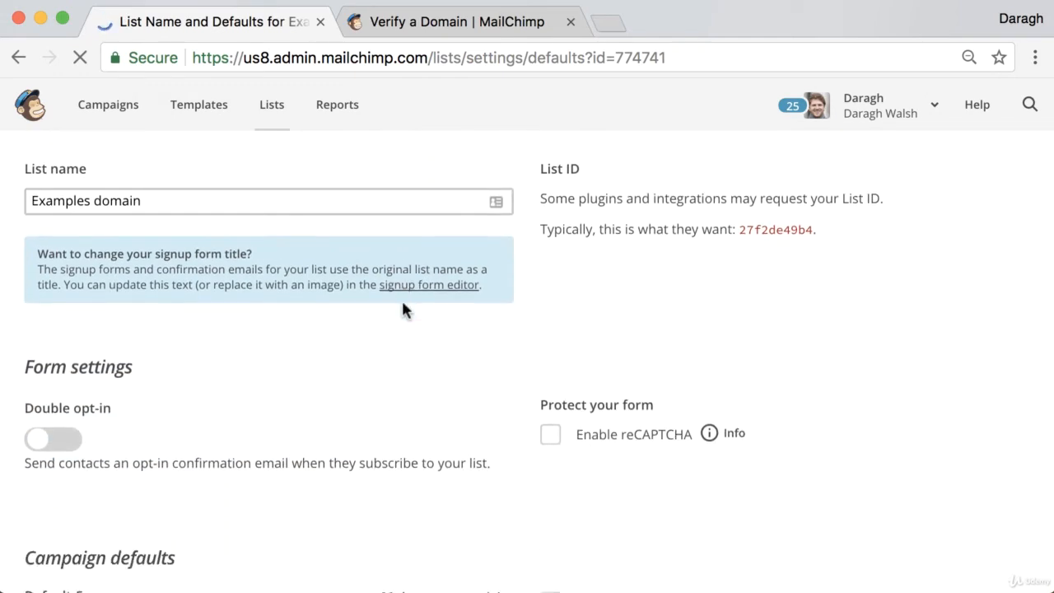
scroll(403, 310, up, 7)
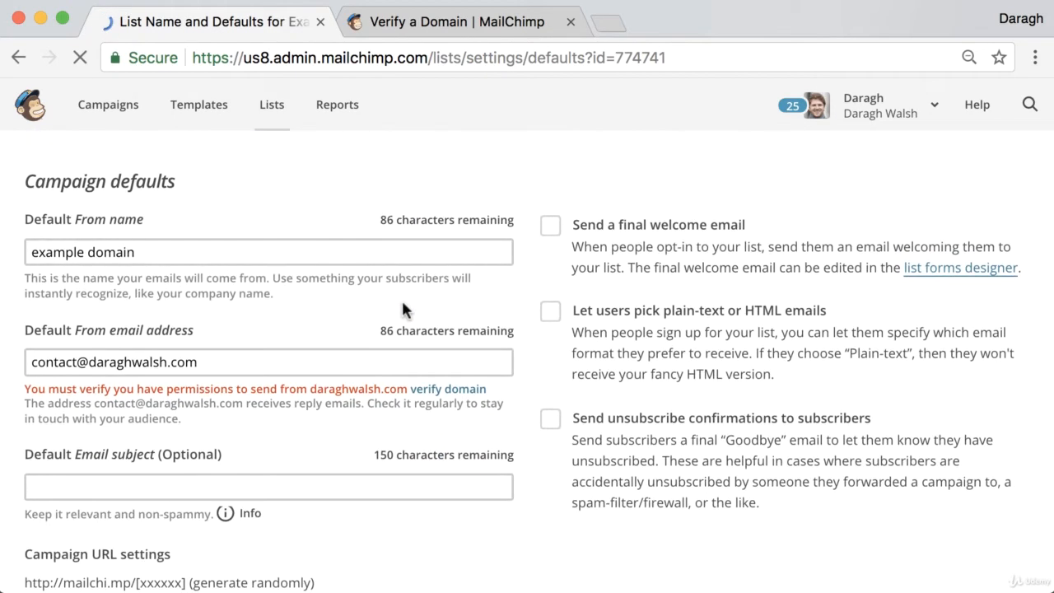
scroll(404, 310, up, 2)
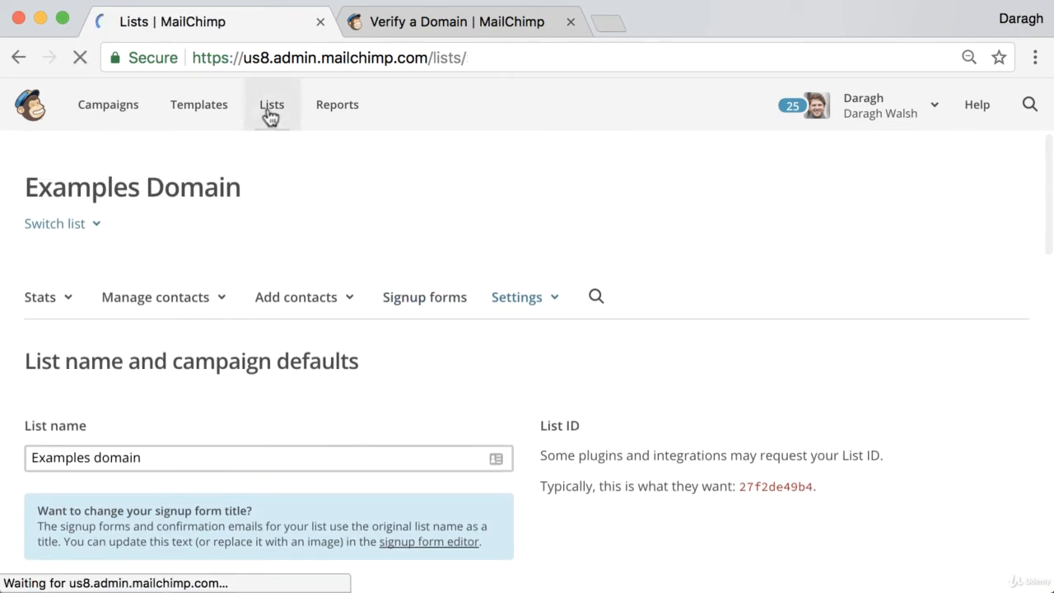
Reopen the Examples domain list from the overview of all lists and go to its list name and defaults settings.
scroll(464, 313, down, 3)
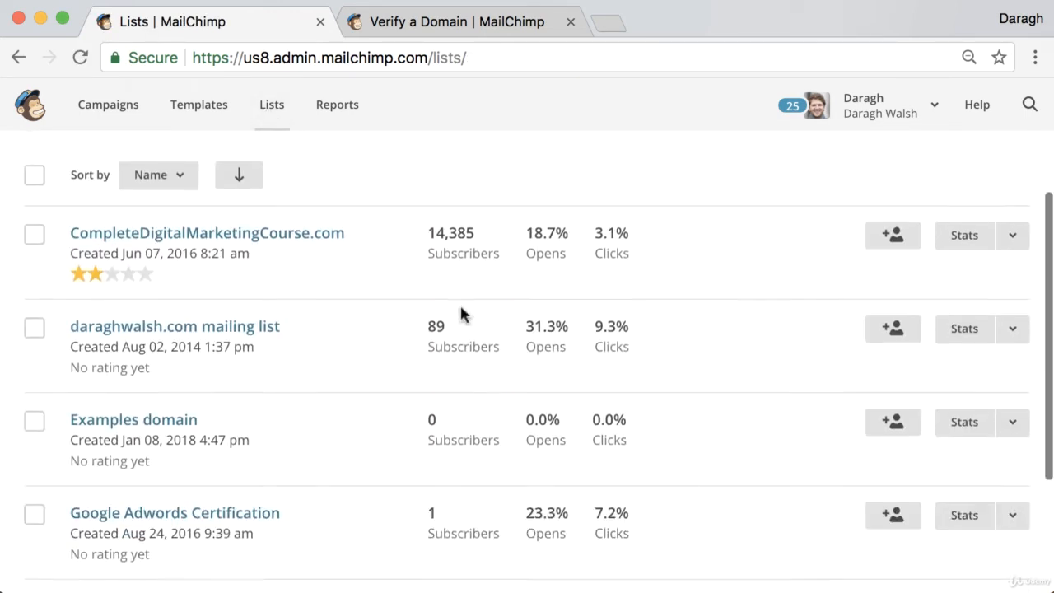
click(151, 411)
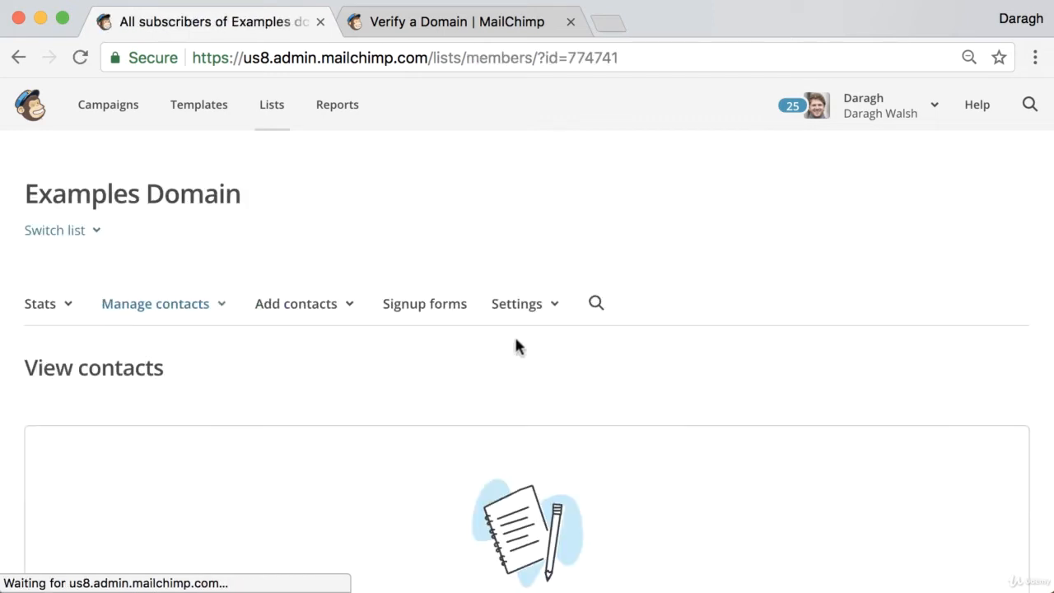
click(522, 311)
click(516, 334)
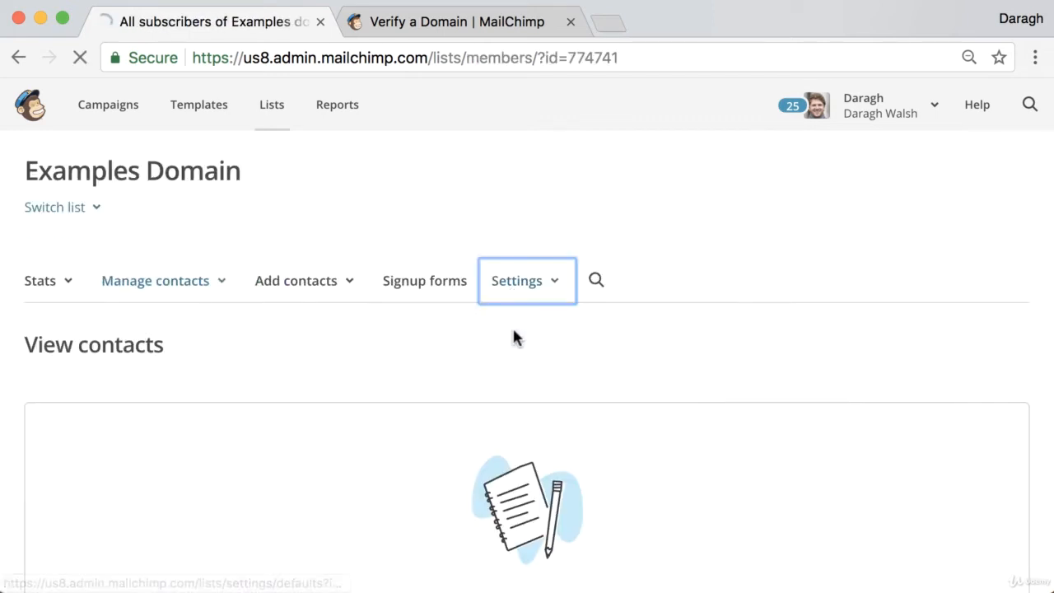
Start verifying the domain of the default From email address and send the verification email to that address.
scroll(419, 338, down, 3)
scroll(421, 344, down, 5)
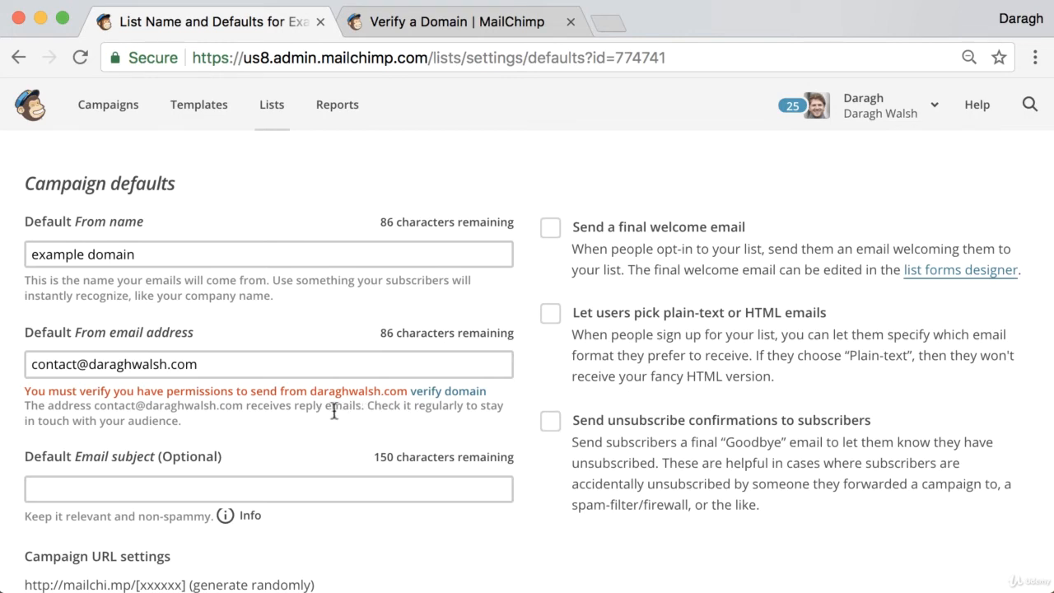
scroll(326, 411, up, 1)
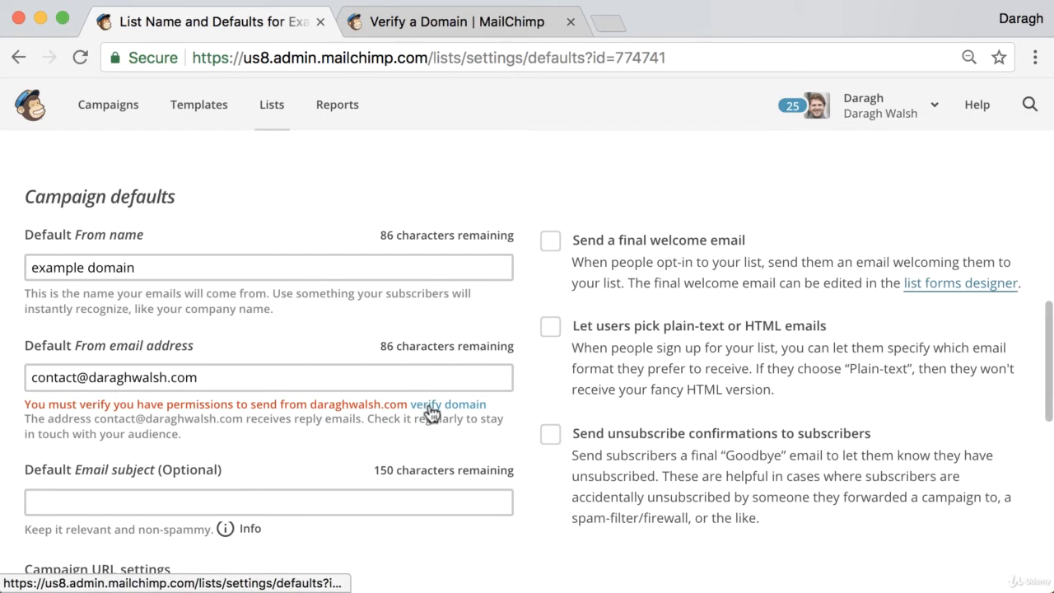
click(429, 408)
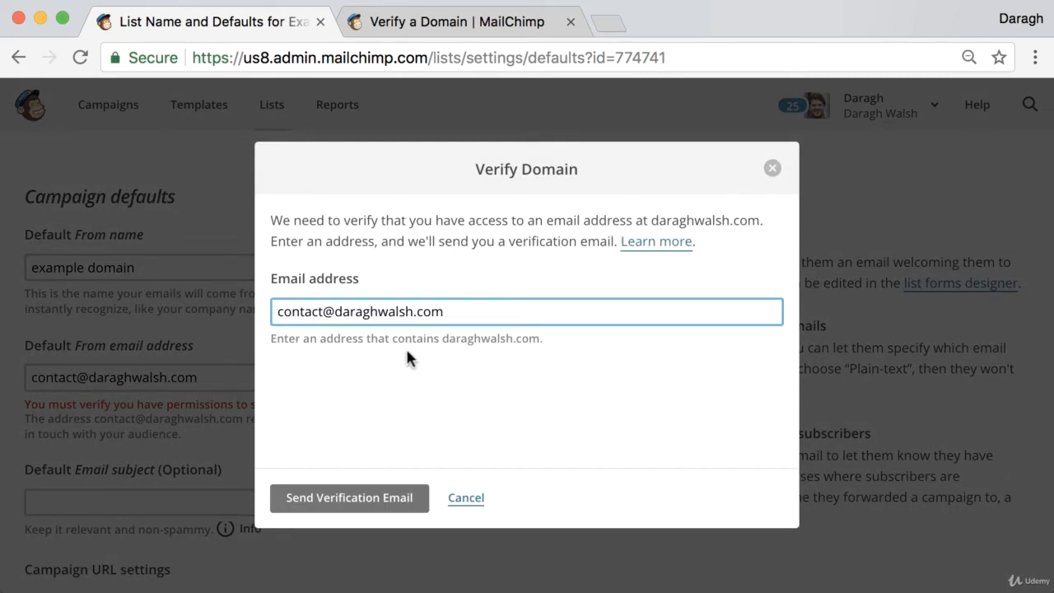
click(333, 503)
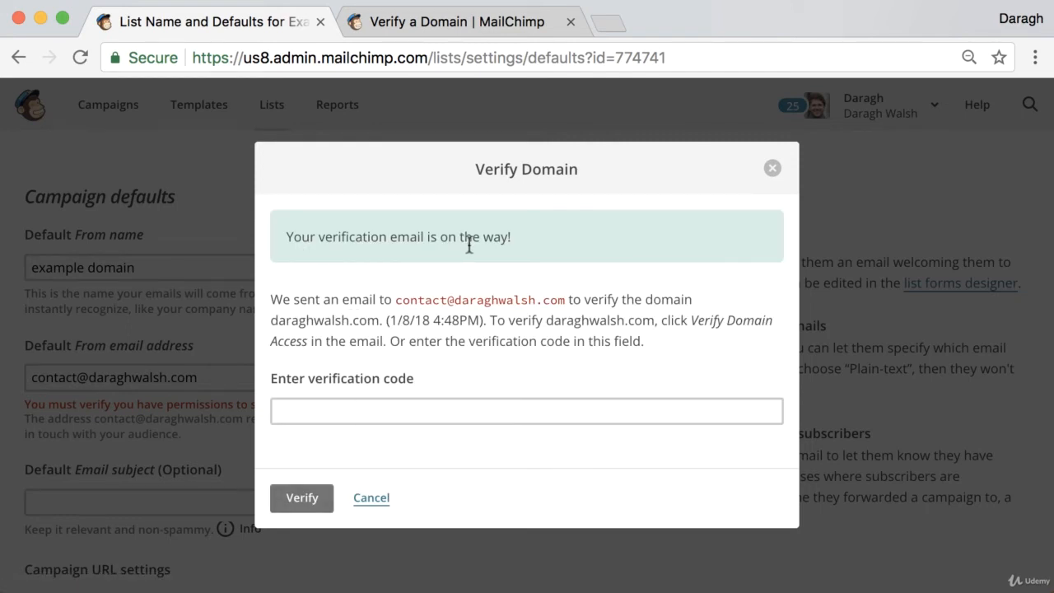
Log in to the contact address's Bluehost webmail in a new browser tab with the prefilled credentials.
click(609, 24)
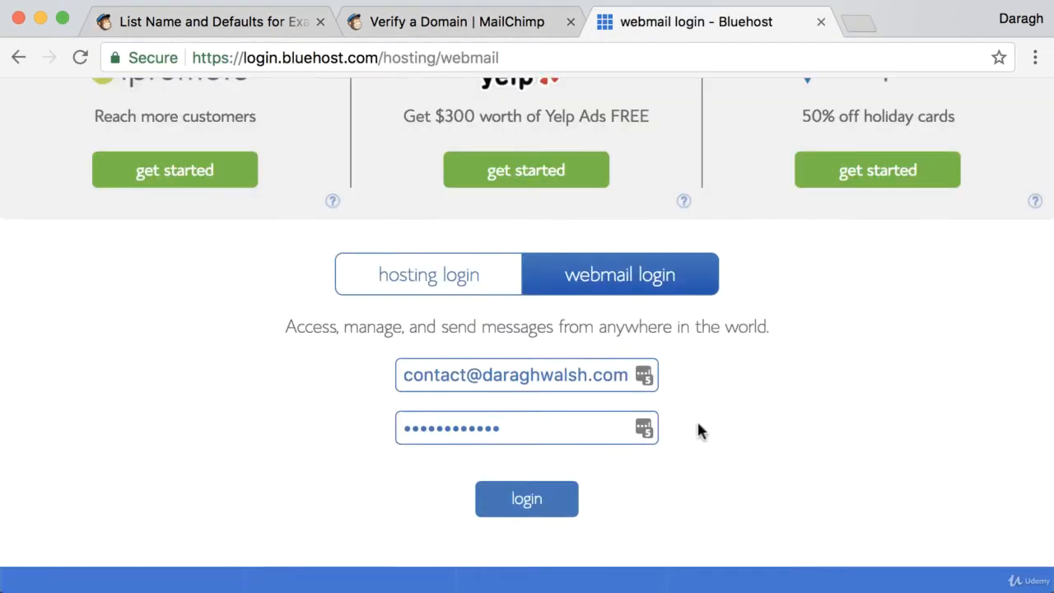
scroll(700, 424, up, 3)
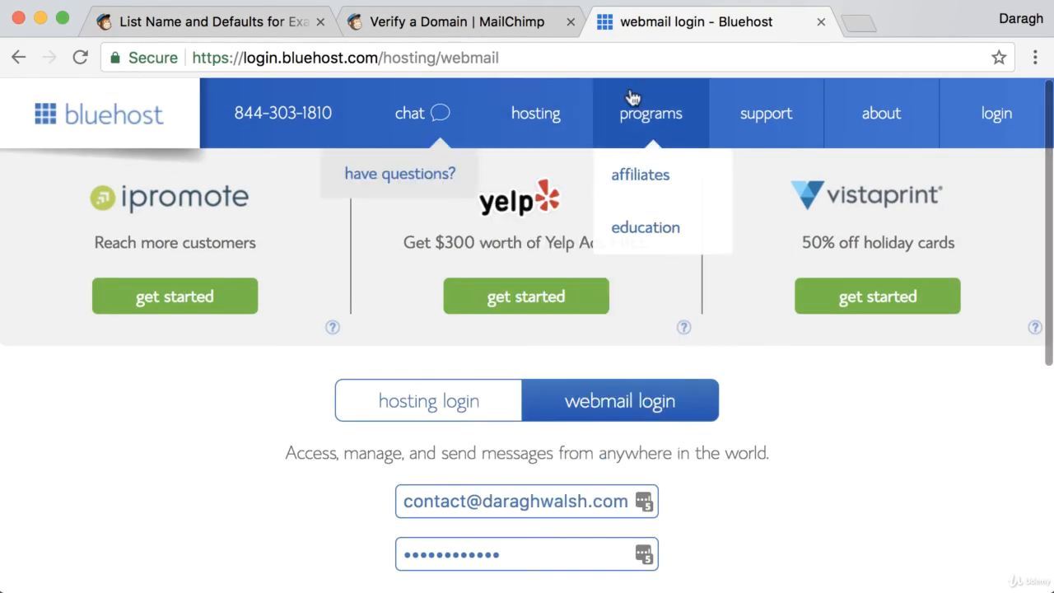
scroll(797, 515, down, 1)
scroll(797, 514, down, 1)
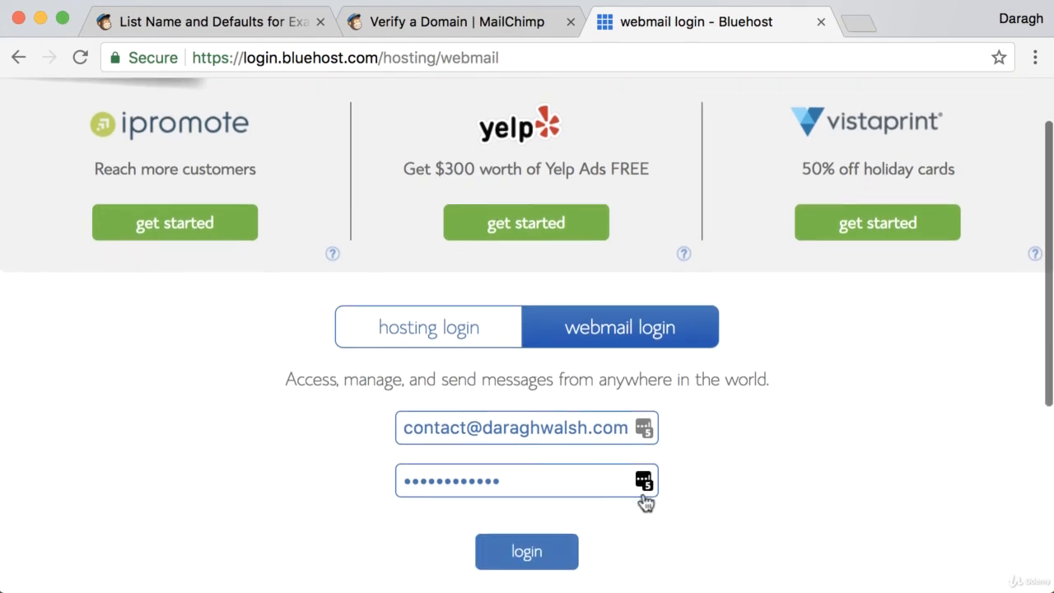
click(527, 553)
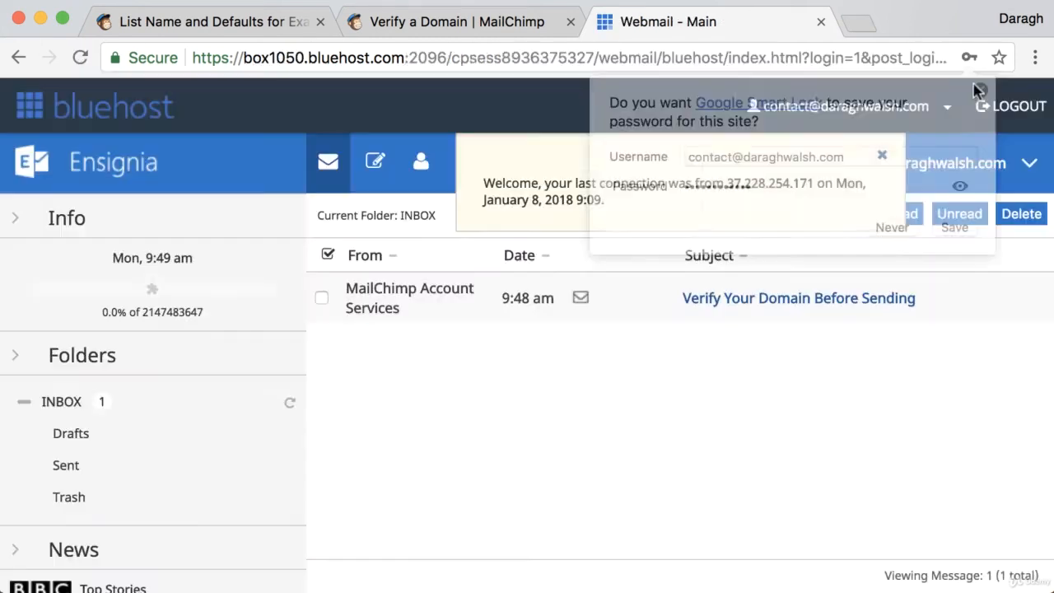
Open the "Verify Your Domain Before Sending" email from MailChimp and copy its verification code.
click(776, 303)
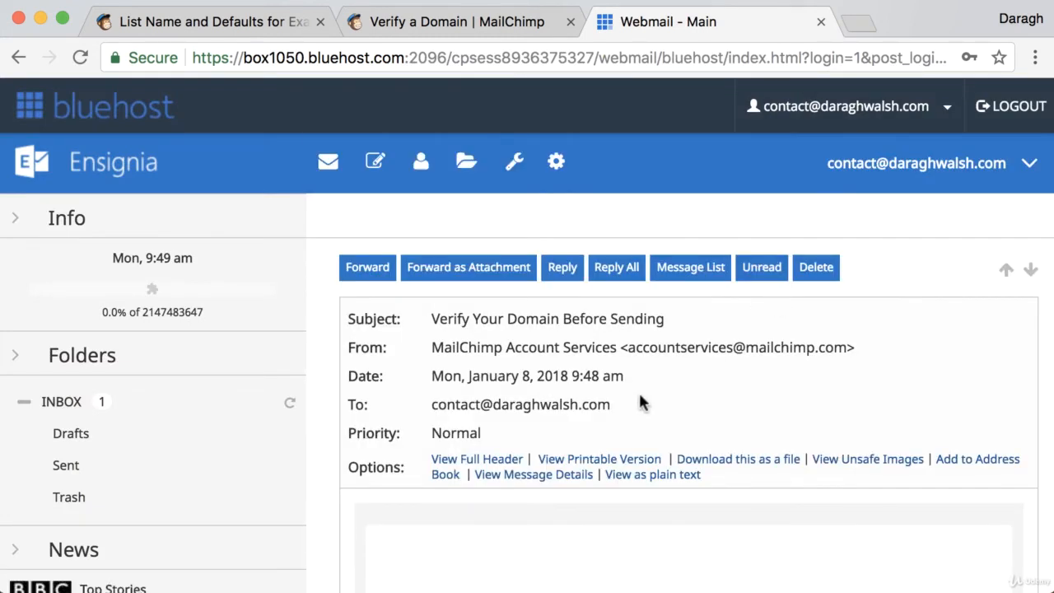
scroll(645, 401, down, 2)
scroll(645, 400, down, 5)
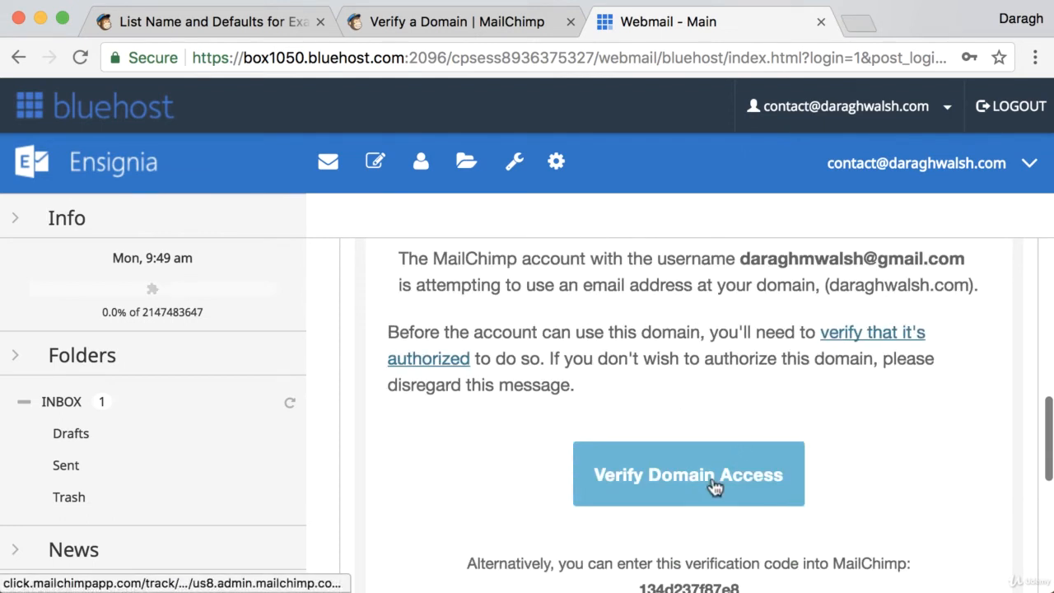
scroll(715, 487, down, 3)
drag(641, 475, 744, 481)
key(super+c)
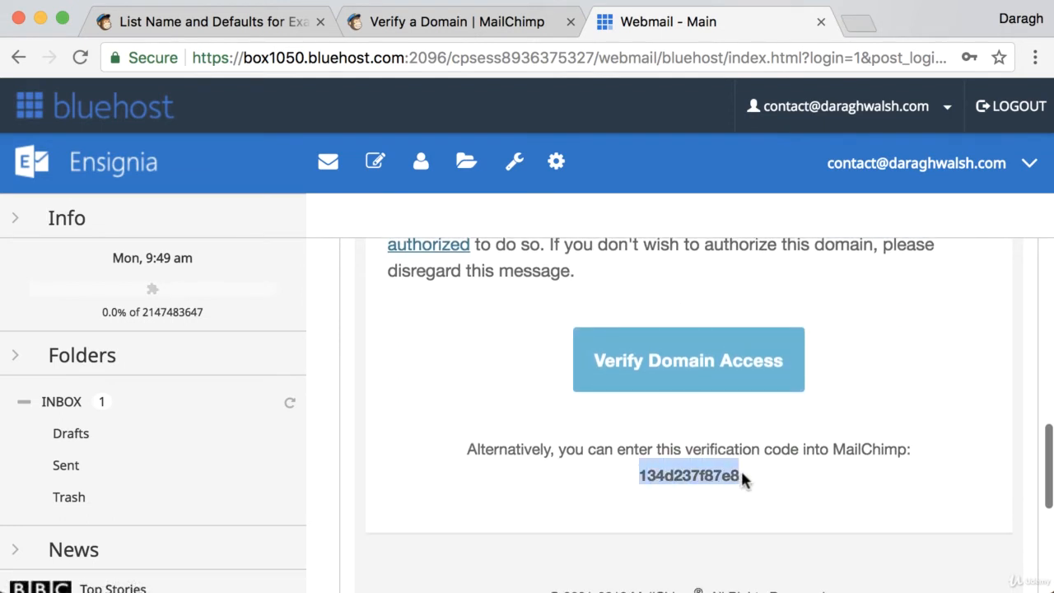
Paste the verification code into MailChimp's Verify Domain dialog, verify the domain and finish the dialog.
click(280, 25)
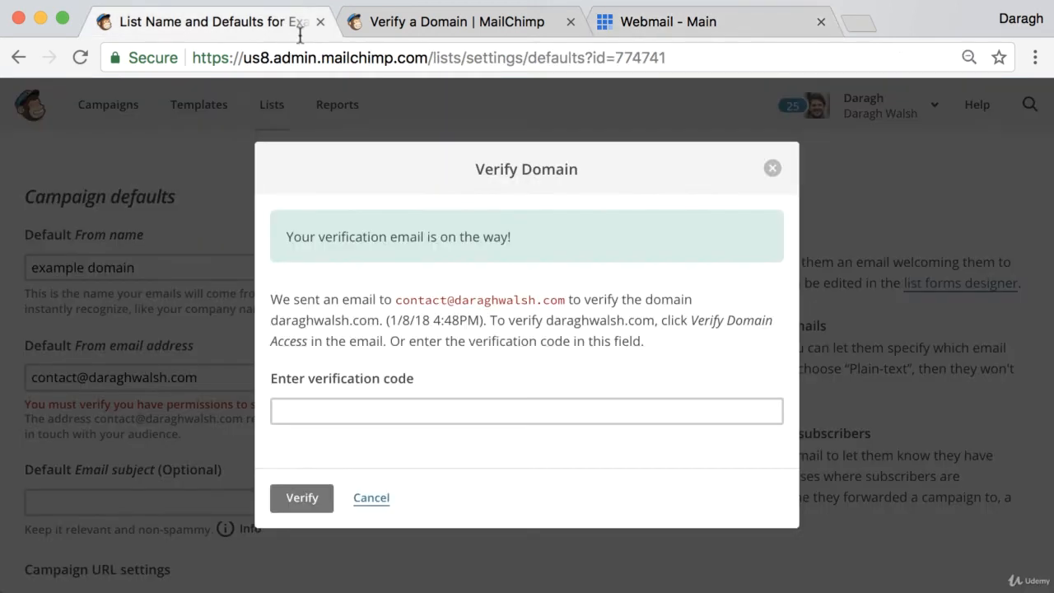
click(388, 407)
key(super+v)
click(302, 497)
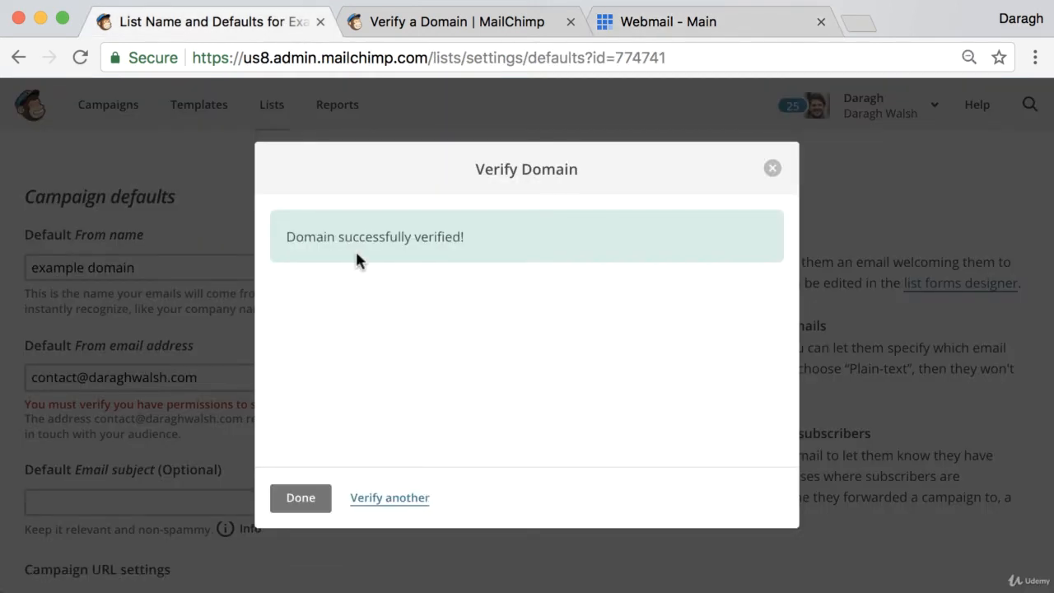
click(306, 504)
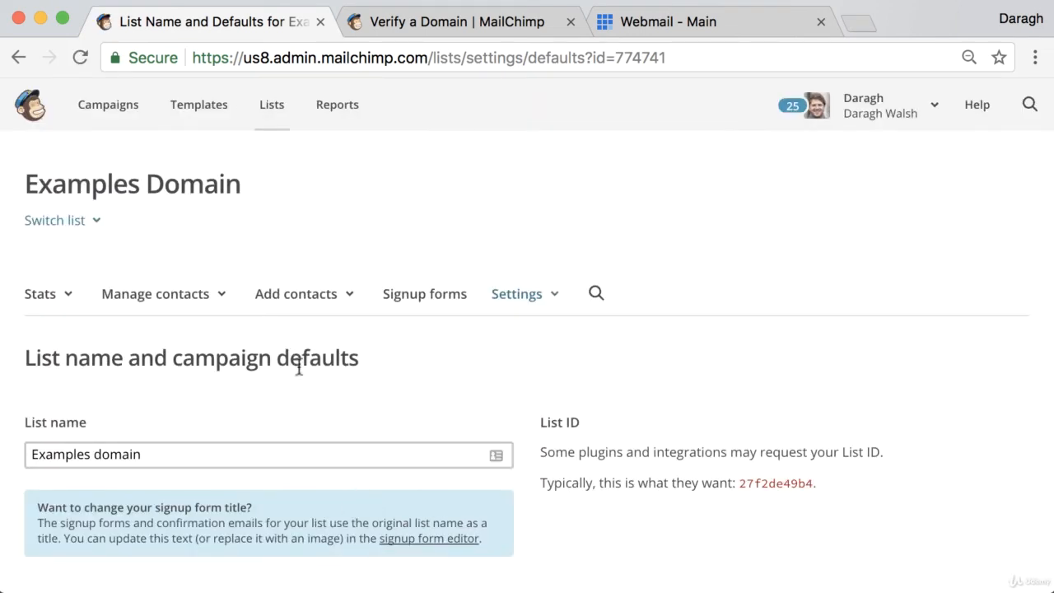
Check the default From email address in the list's campaign defaults for a remaining verification notice.
scroll(299, 367, down, 5)
scroll(297, 362, down, 5)
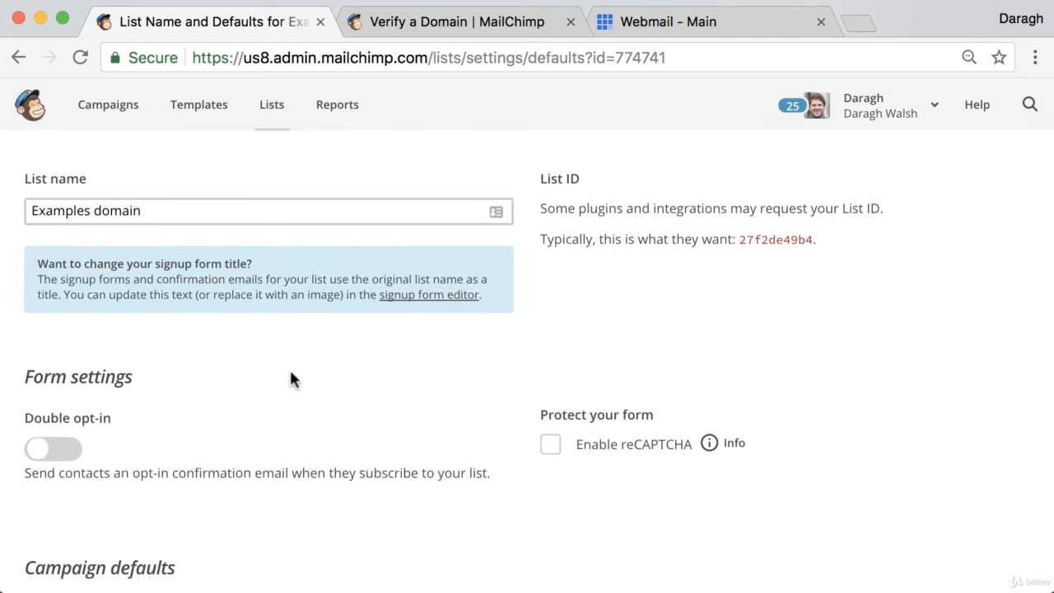
scroll(163, 451, down, 2)
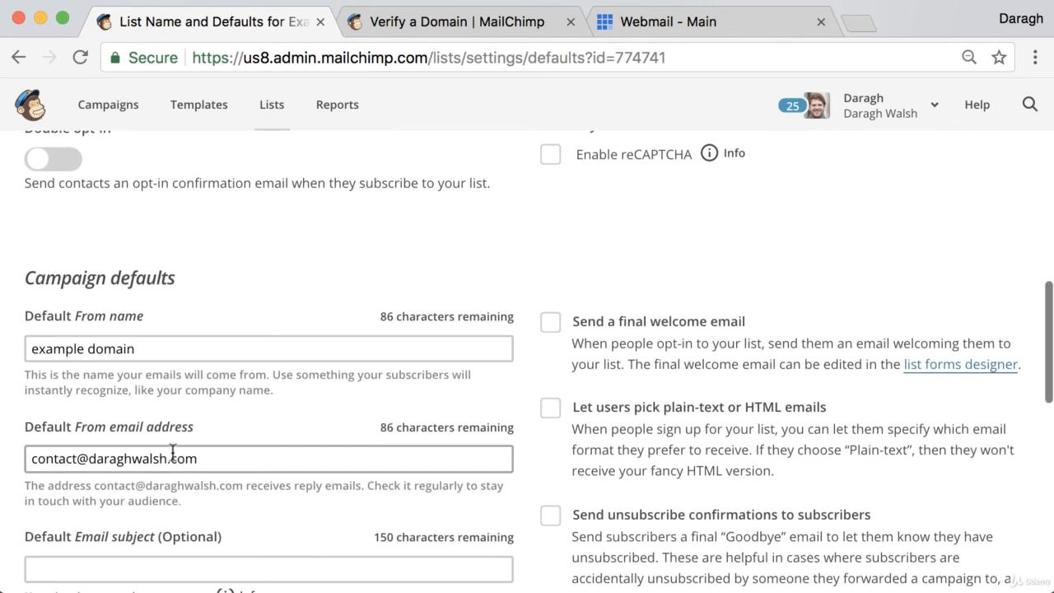
Return to the overview of all lists and open the contact import for the mailing list created Aug 02, 2014.
scroll(173, 452, up, 8)
scroll(297, 402, up, 3)
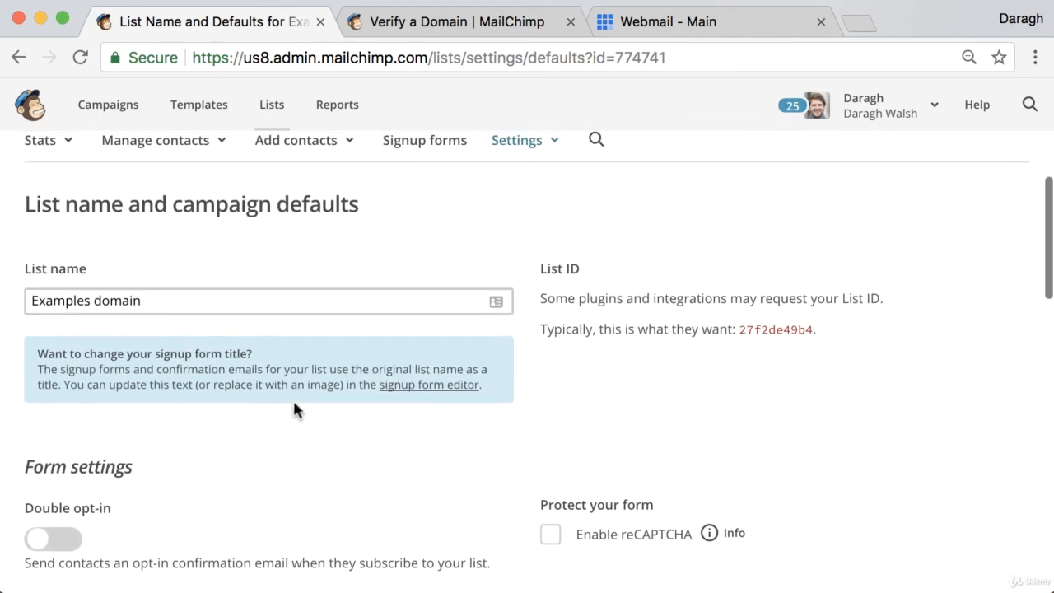
scroll(310, 295, up, 1)
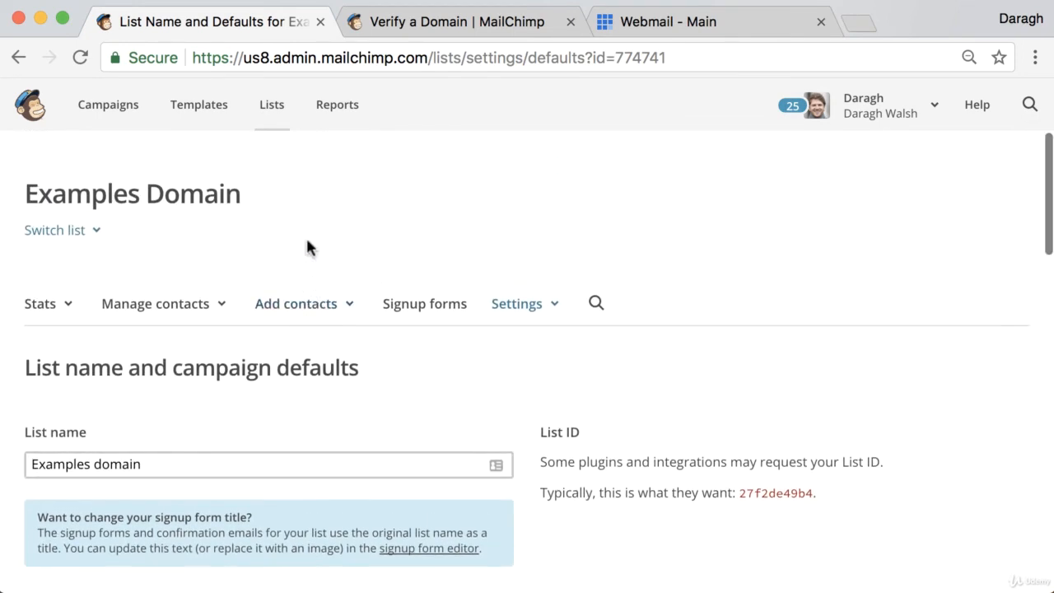
click(274, 115)
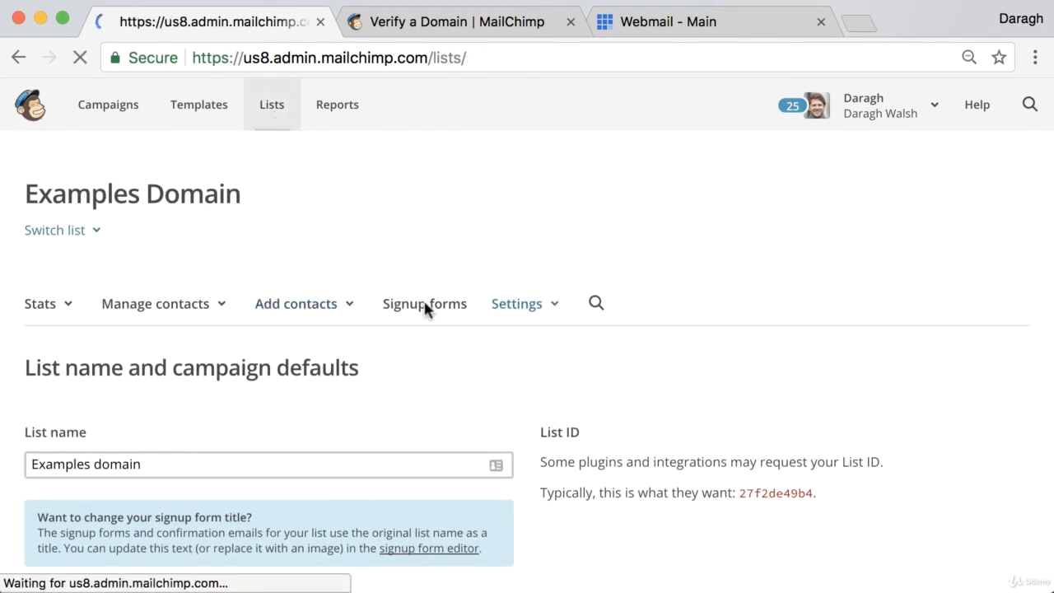
scroll(445, 329, down, 4)
scroll(449, 331, down, 1)
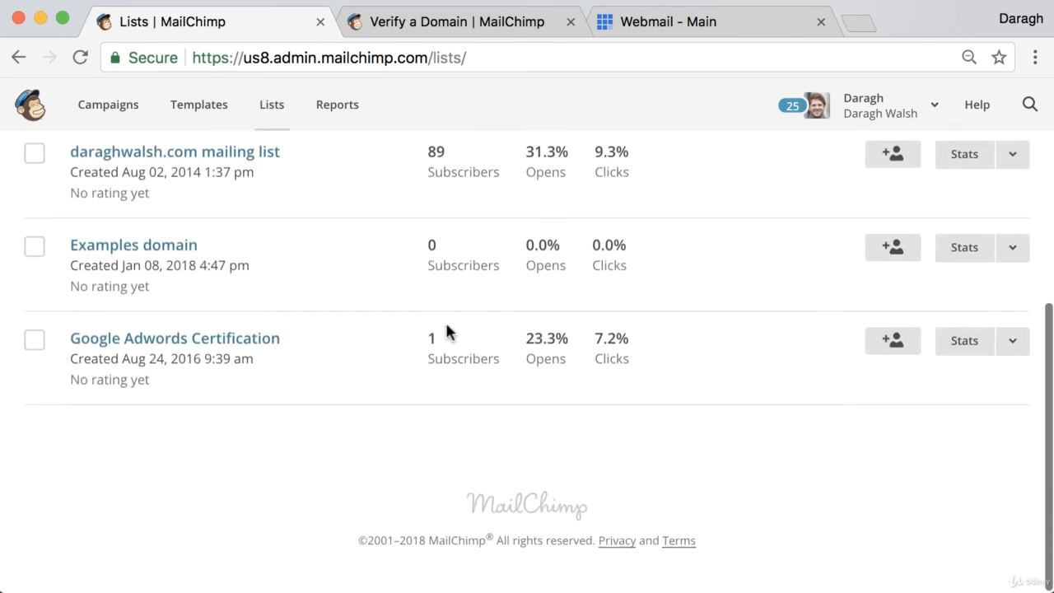
scroll(447, 325, up, 2)
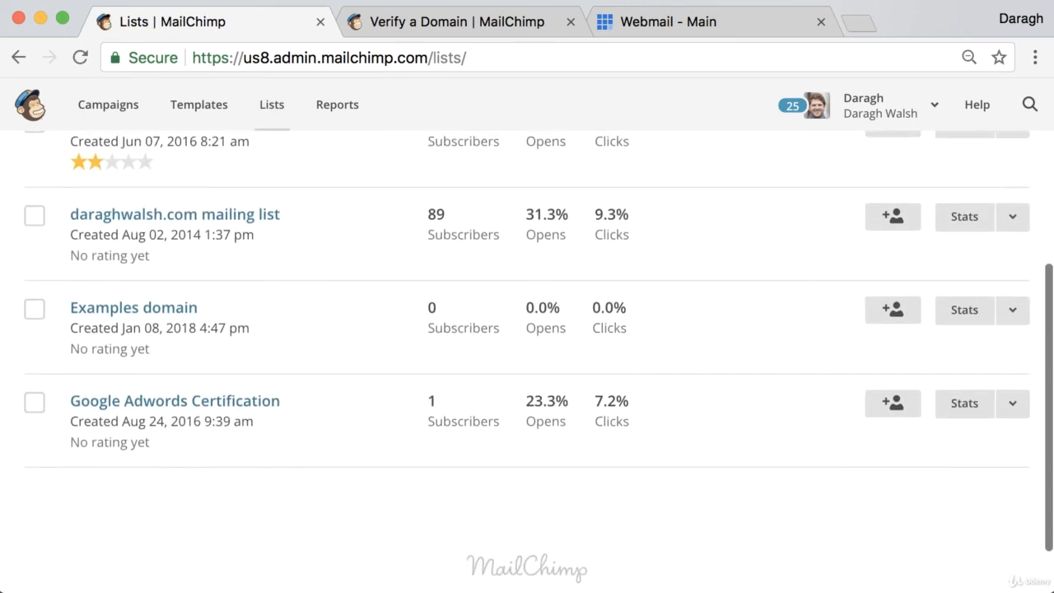
click(1013, 217)
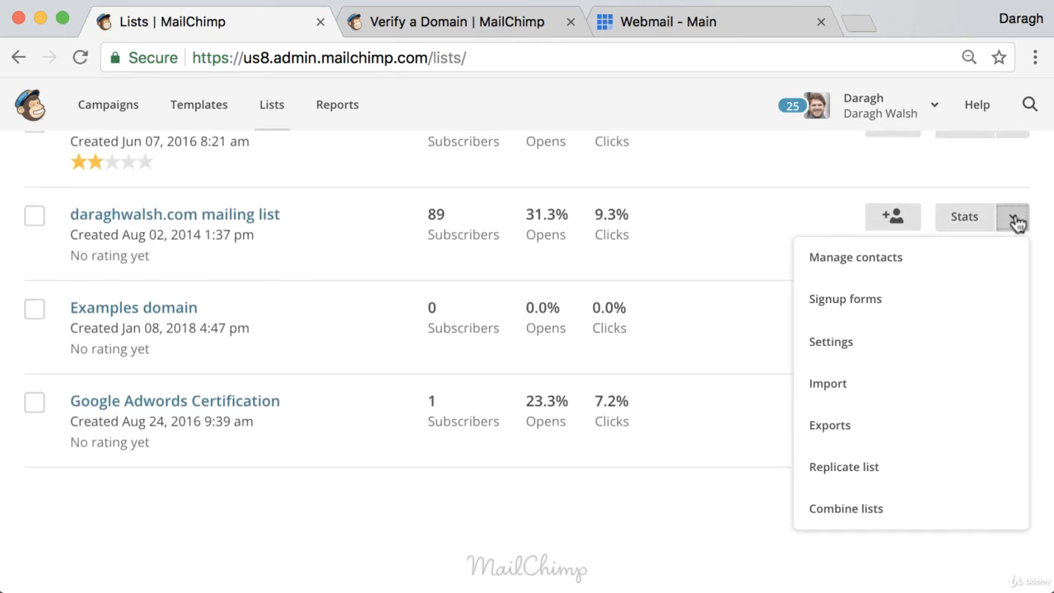
click(896, 384)
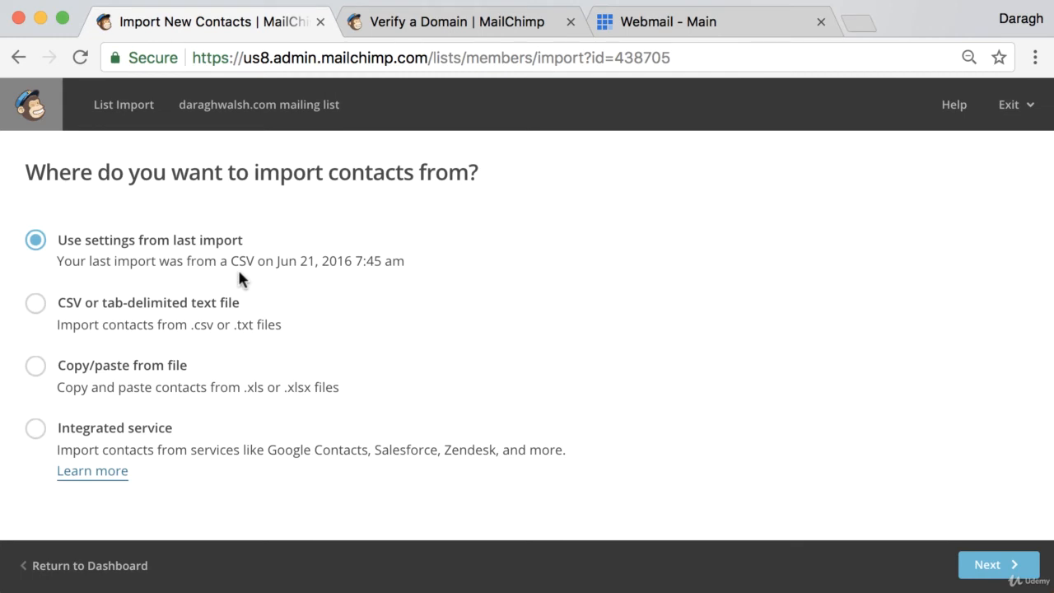
Preview the import form for a CSV or tab-delimited text file, and go back to the import source choice.
click(36, 304)
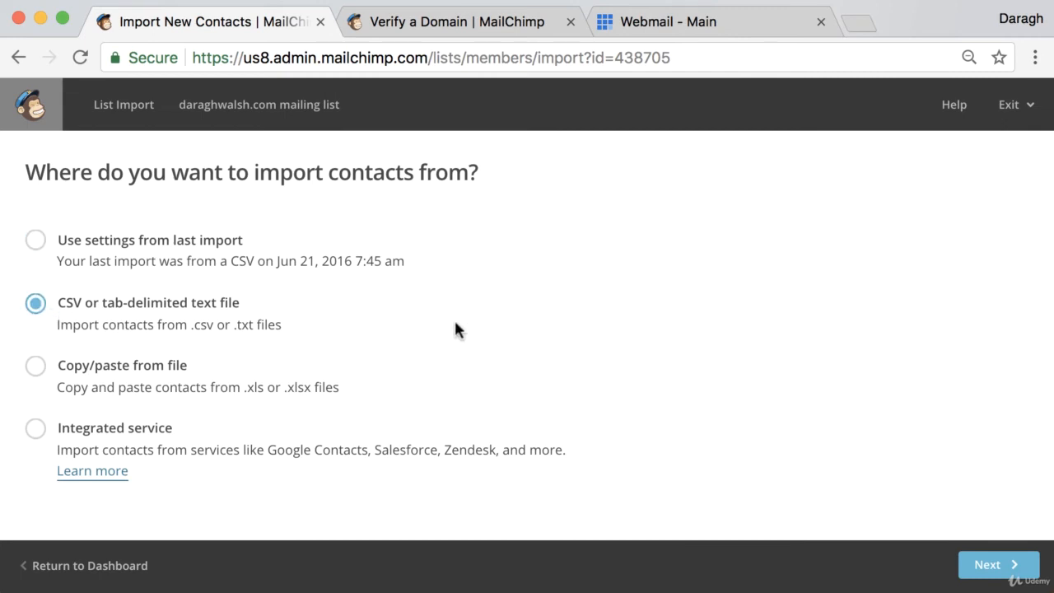
click(994, 566)
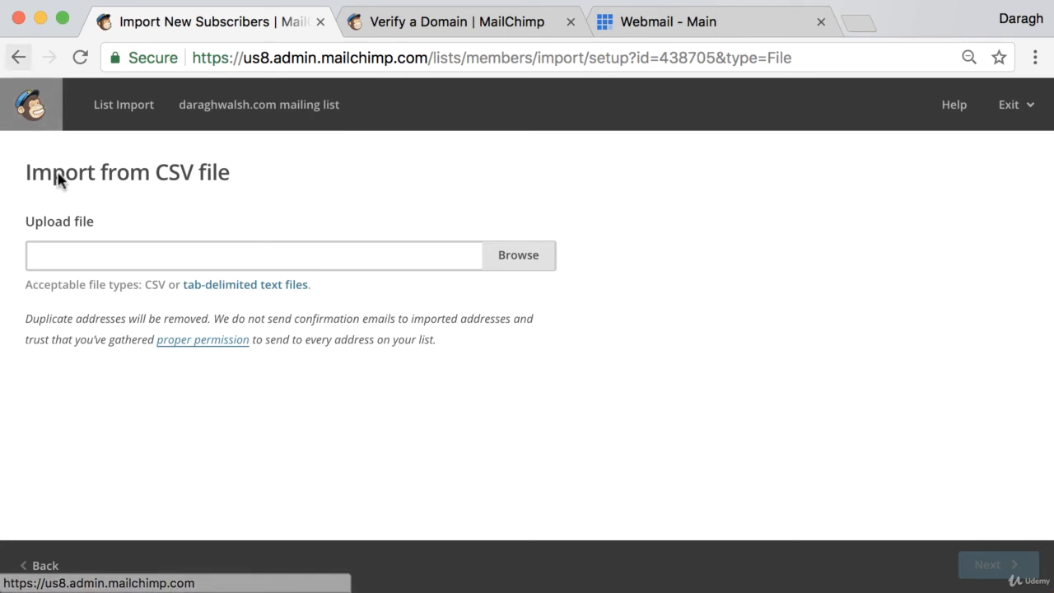
click(51, 565)
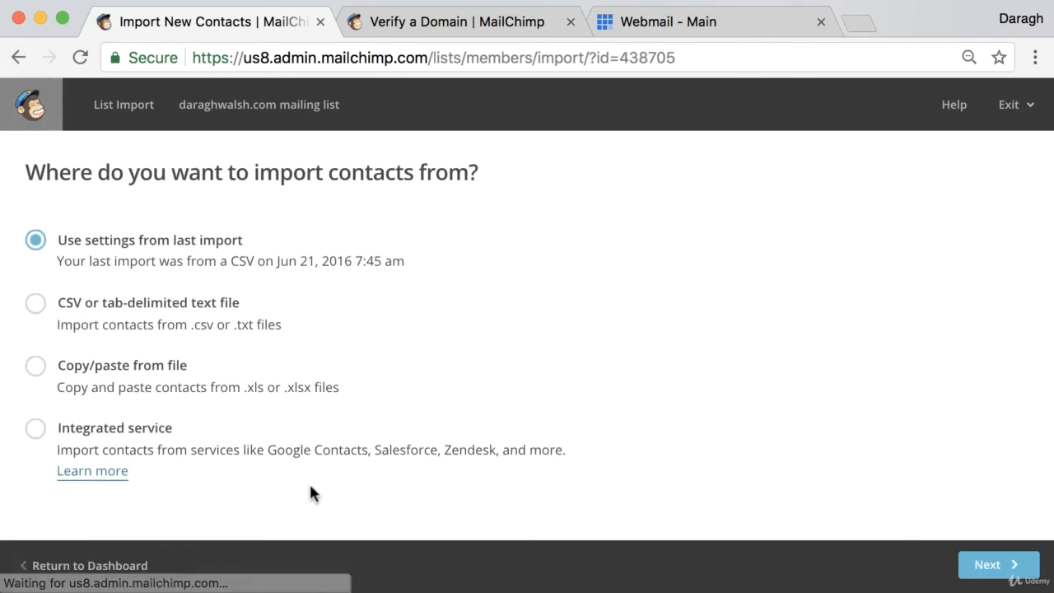
Preview the import form for contacts copied and pasted from a file, and leave the import for the dashboard.
click(38, 368)
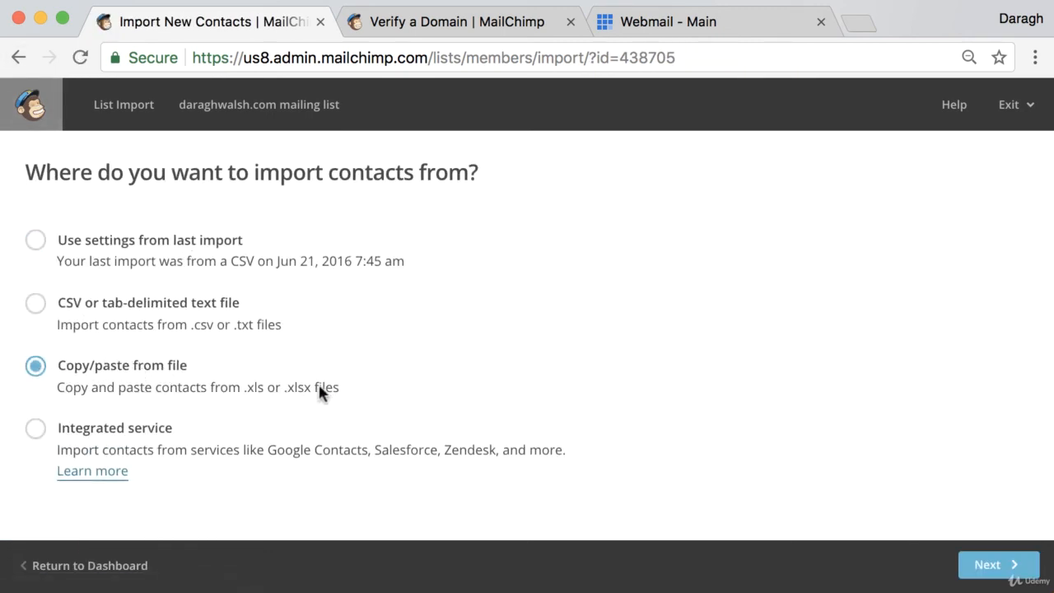
click(1014, 565)
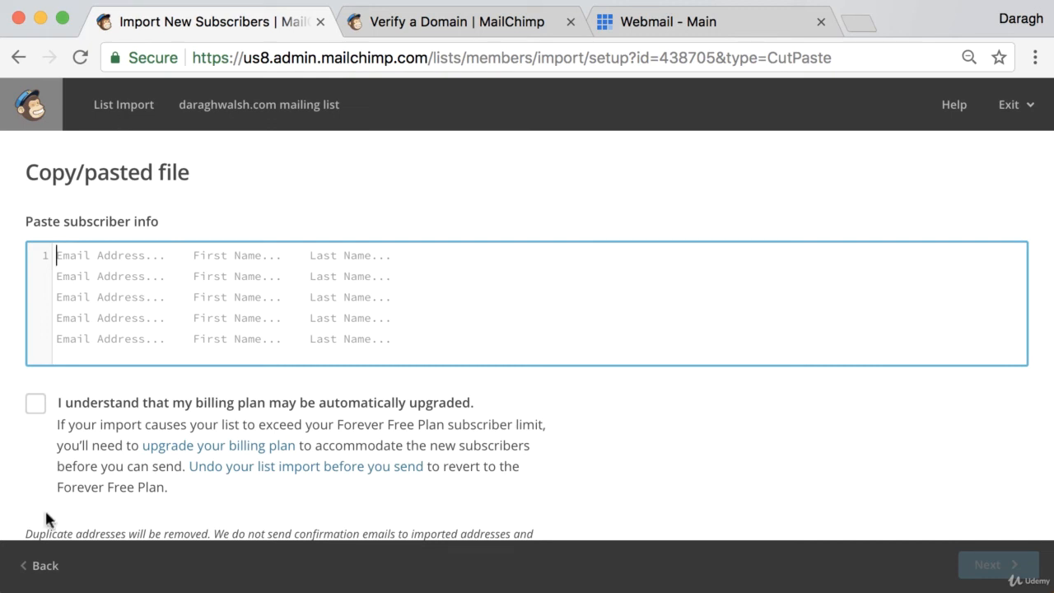
click(41, 564)
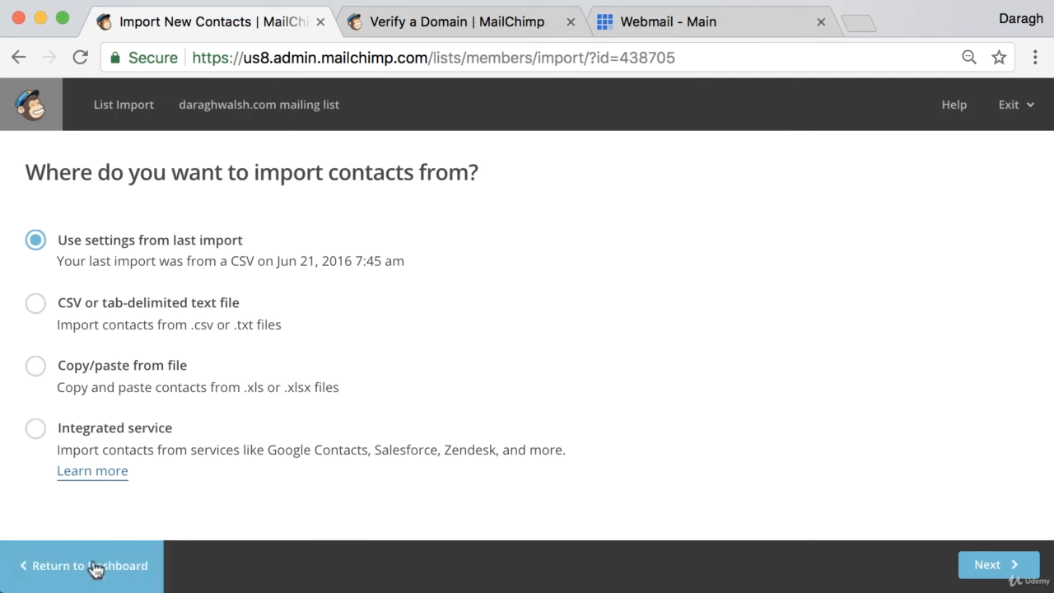
click(93, 565)
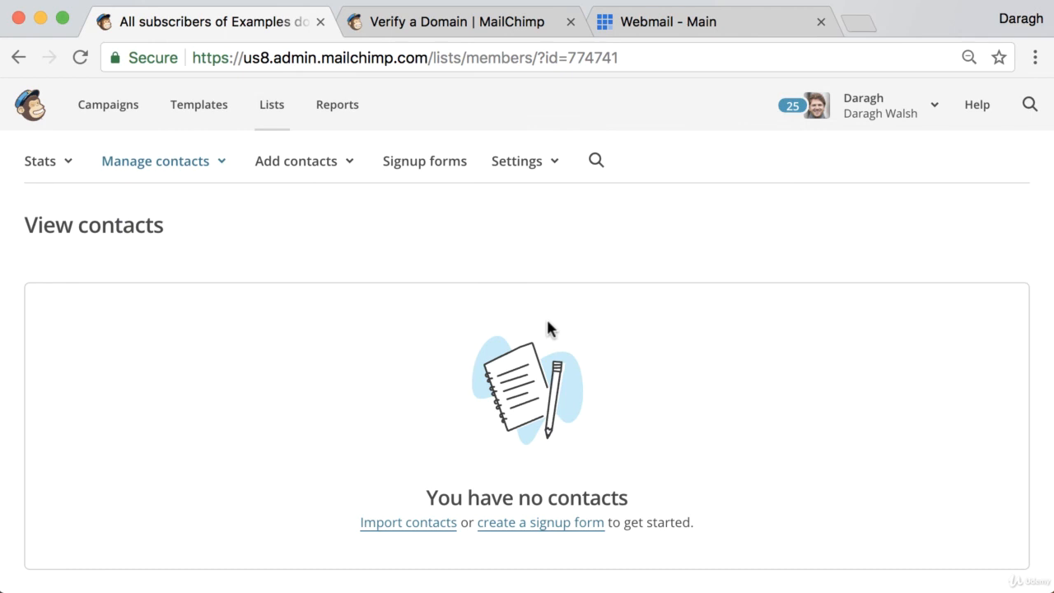
Consult the Knowledge Base article on verifying a domain in account settings, and return to the Examples domain list's contacts.
click(494, 28)
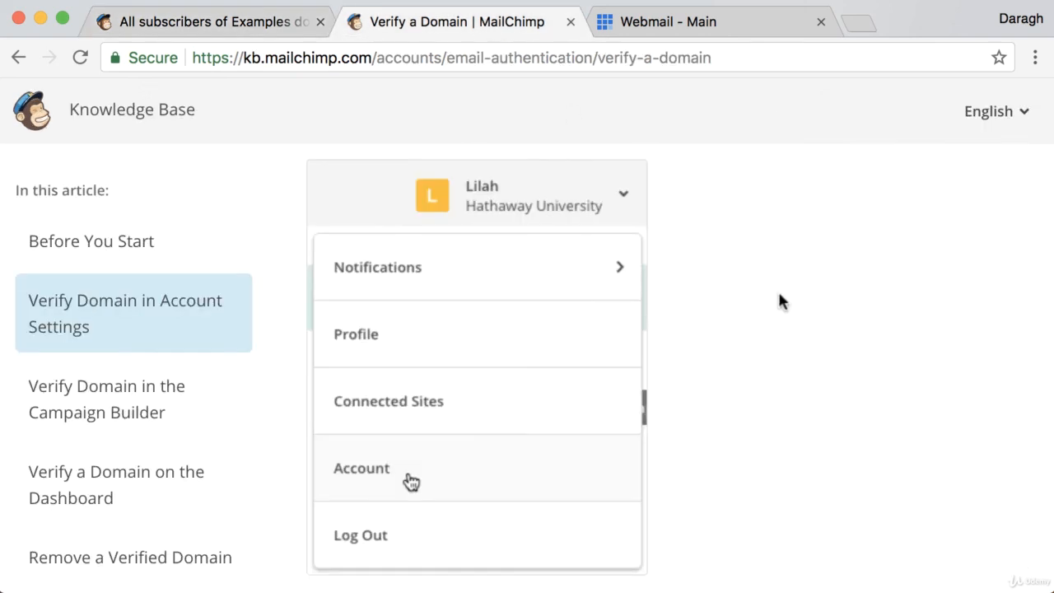
scroll(774, 304, down, 3)
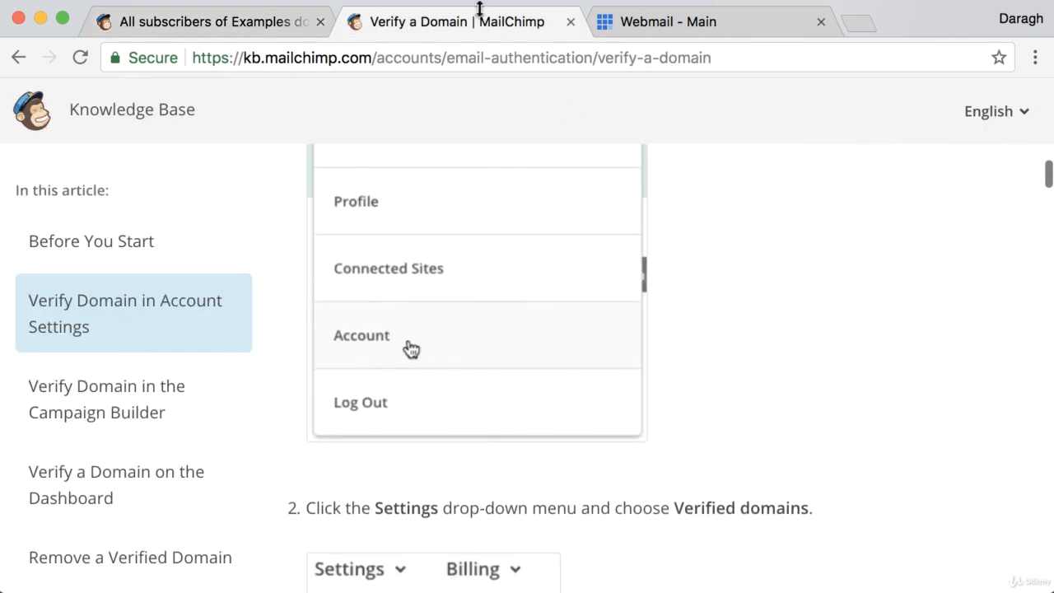
click(258, 25)
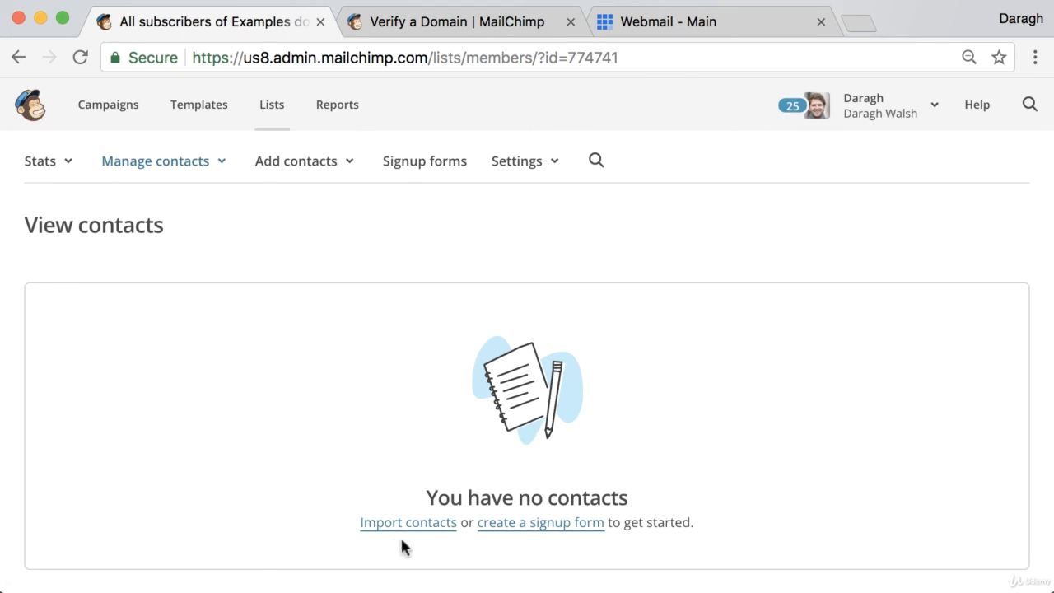